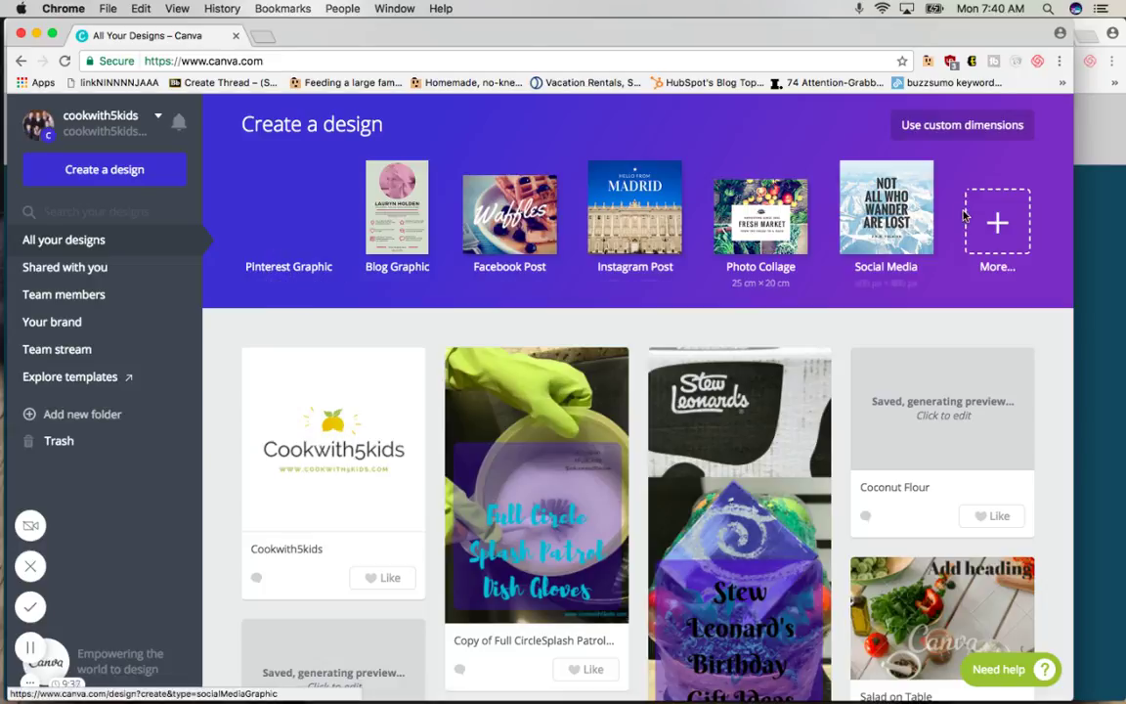
Browse all design types and start a new 735 × 1102 px Pinterest Graphic.
{"action": "left_click", "coordinate": [998, 223]}
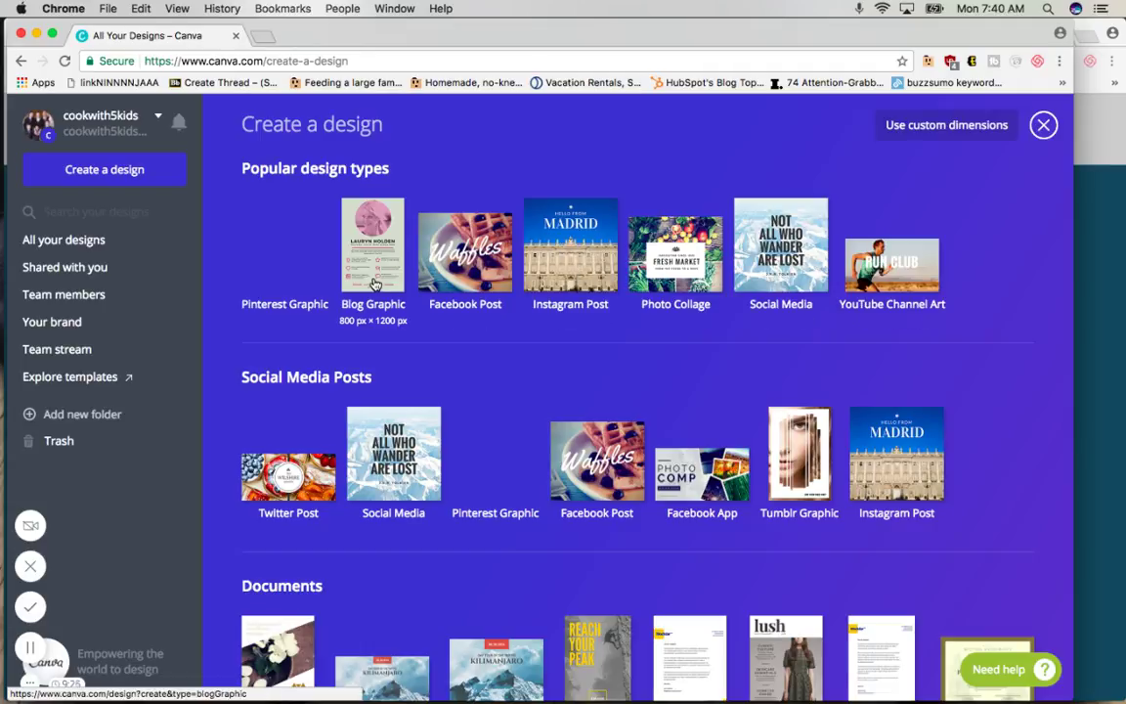
{"action": "scroll", "coordinate": [459, 361], "scroll_direction": "down", "scroll_amount": 2}
{"action": "scroll", "coordinate": [459, 361], "scroll_direction": "down", "scroll_amount": 15}
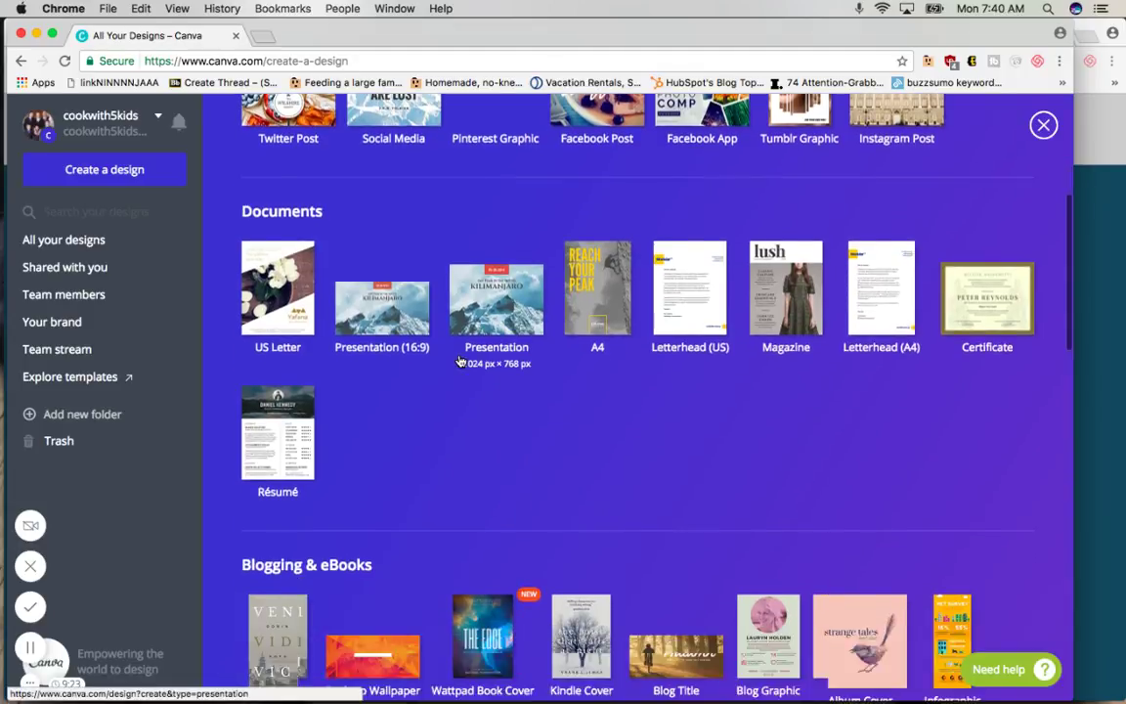
{"action": "scroll", "coordinate": [459, 361], "scroll_direction": "down", "scroll_amount": 4}
{"action": "scroll", "coordinate": [459, 361], "scroll_direction": "up", "scroll_amount": 12}
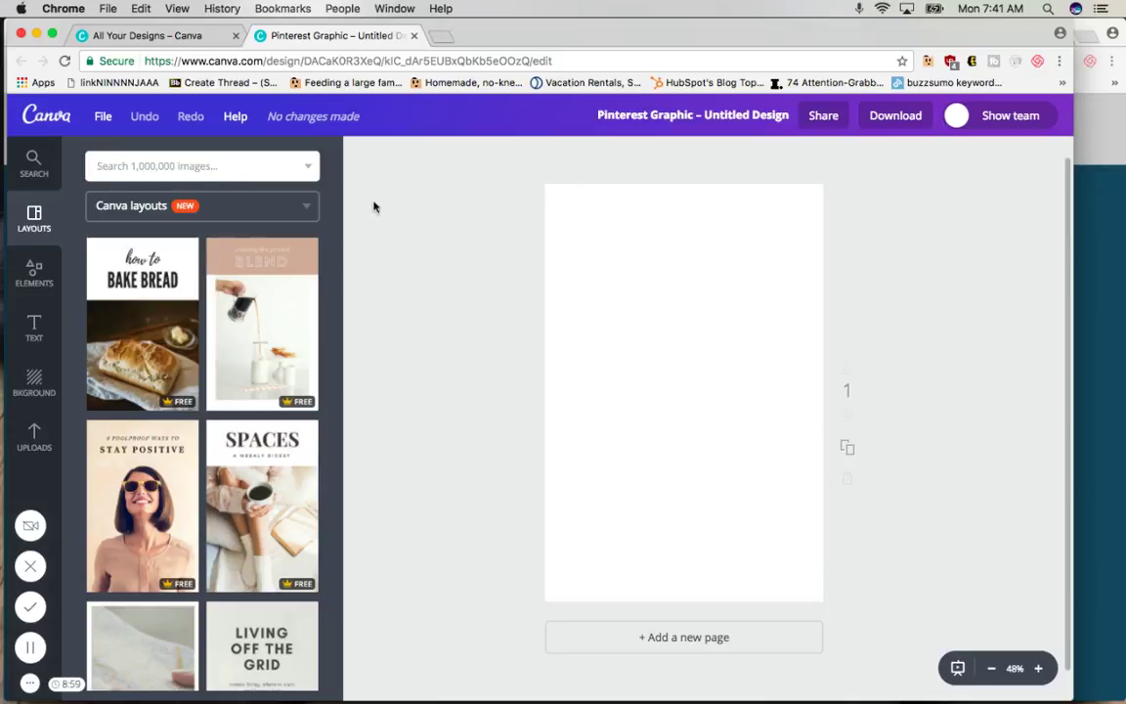
Show the library of previously uploaded photos beside the blank page.
{"action": "left_click", "coordinate": [177, 167]}
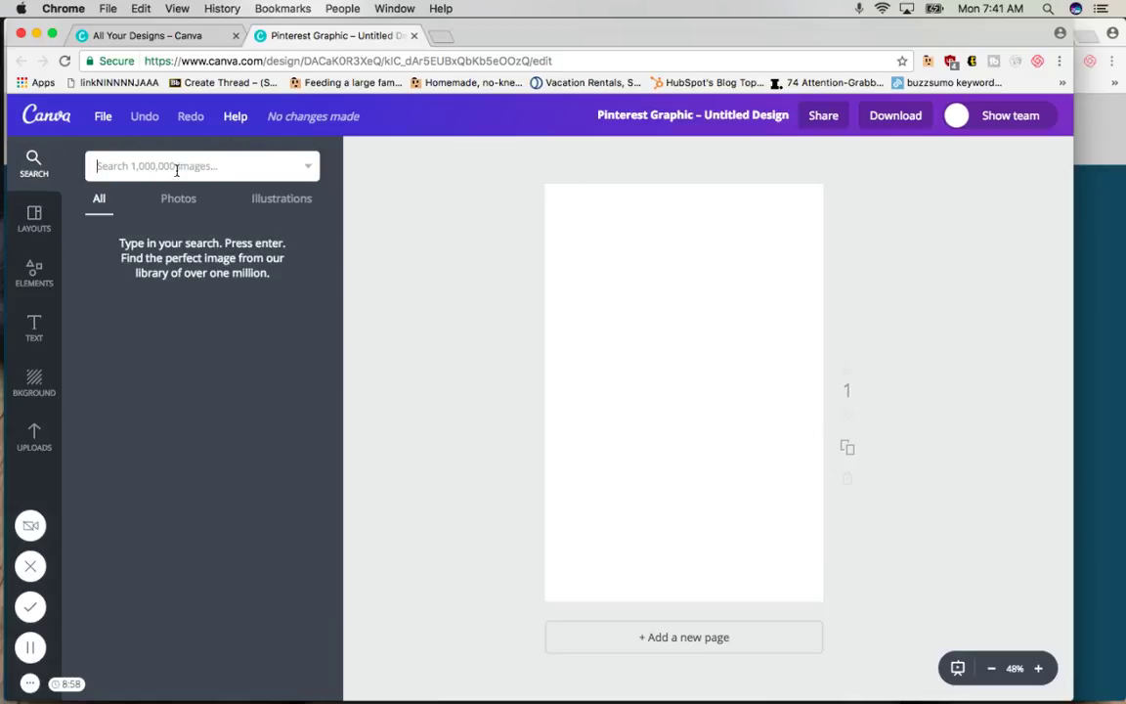
{"action": "left_click", "coordinate": [35, 434]}
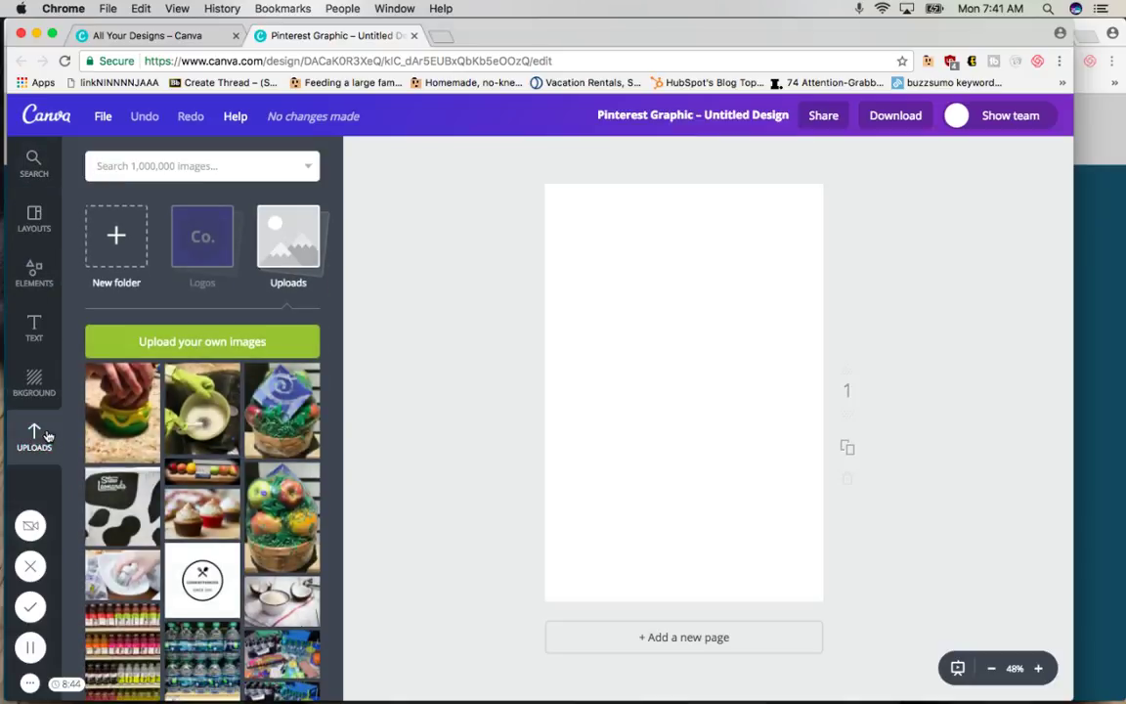
Place the cupcakes upload, stretch it edge to edge, and centre the front cupcake.
{"action": "left_click", "coordinate": [198, 518]}
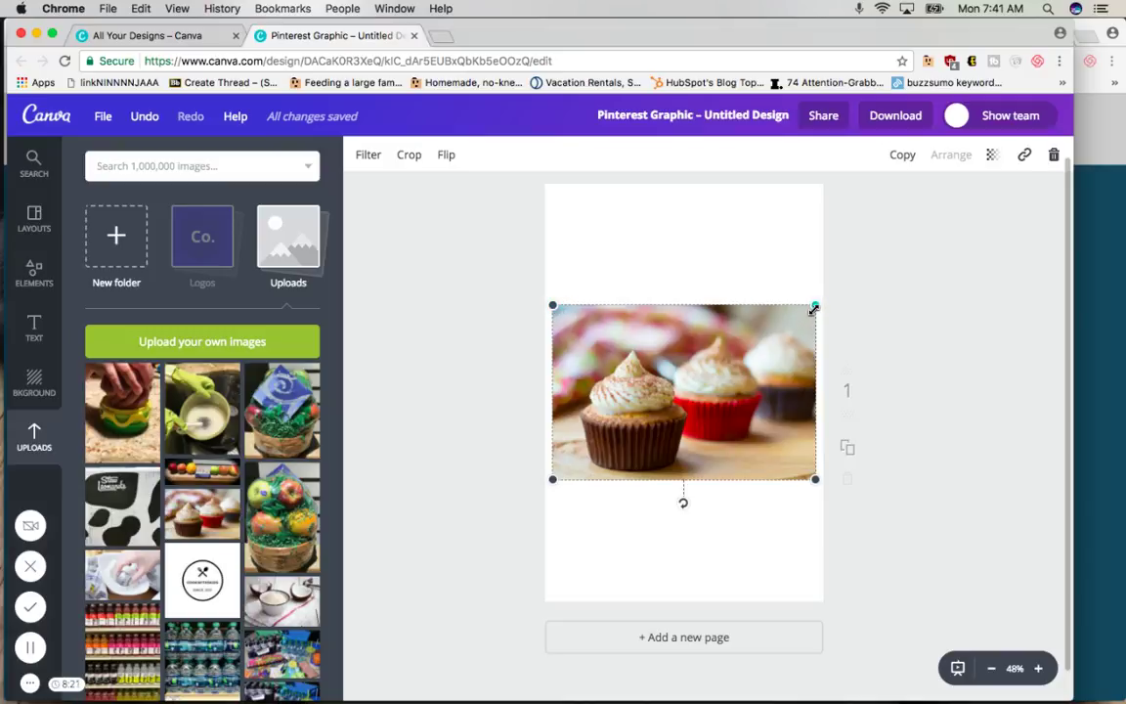
{"action": "left_click_drag", "start_coordinate": [814, 308], "coordinate": [884, 259]}
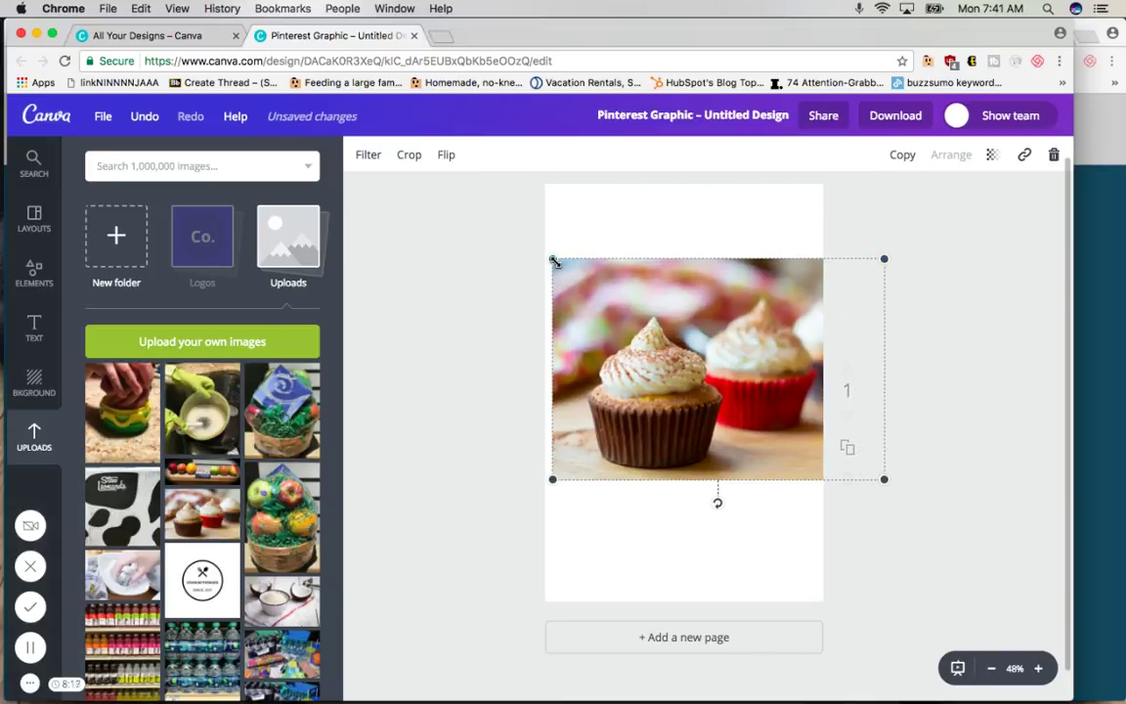
{"action": "left_click_drag", "start_coordinate": [553, 260], "coordinate": [518, 234]}
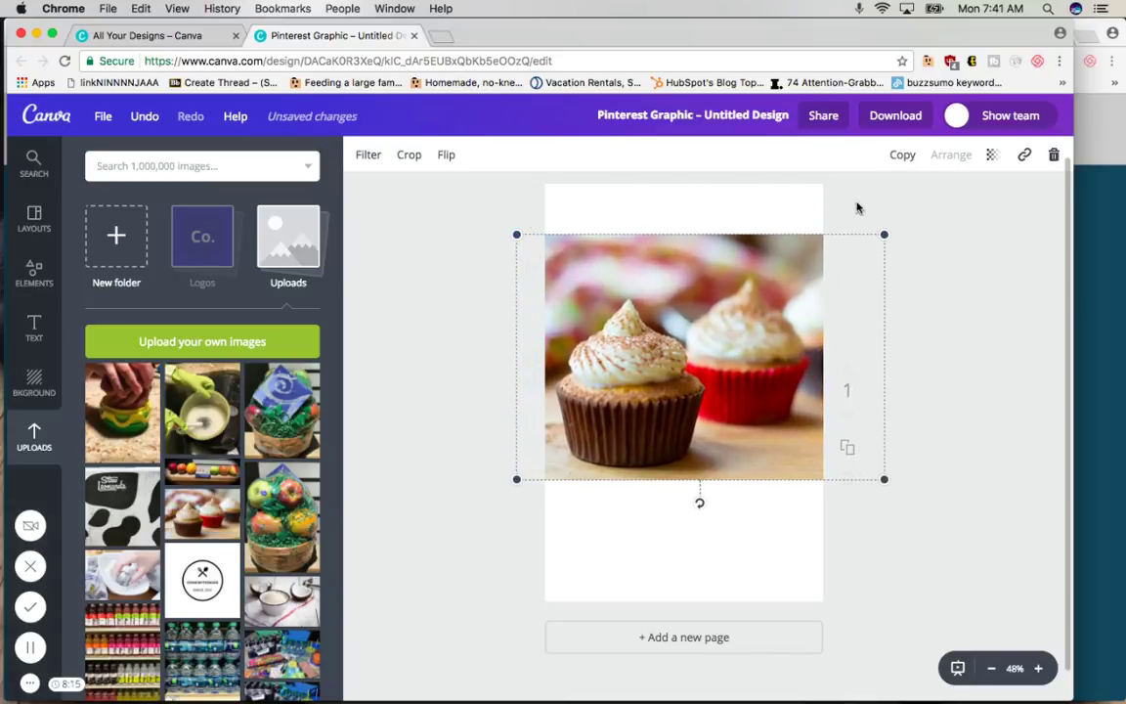
{"action": "left_click_drag", "start_coordinate": [884, 235], "coordinate": [963, 183]}
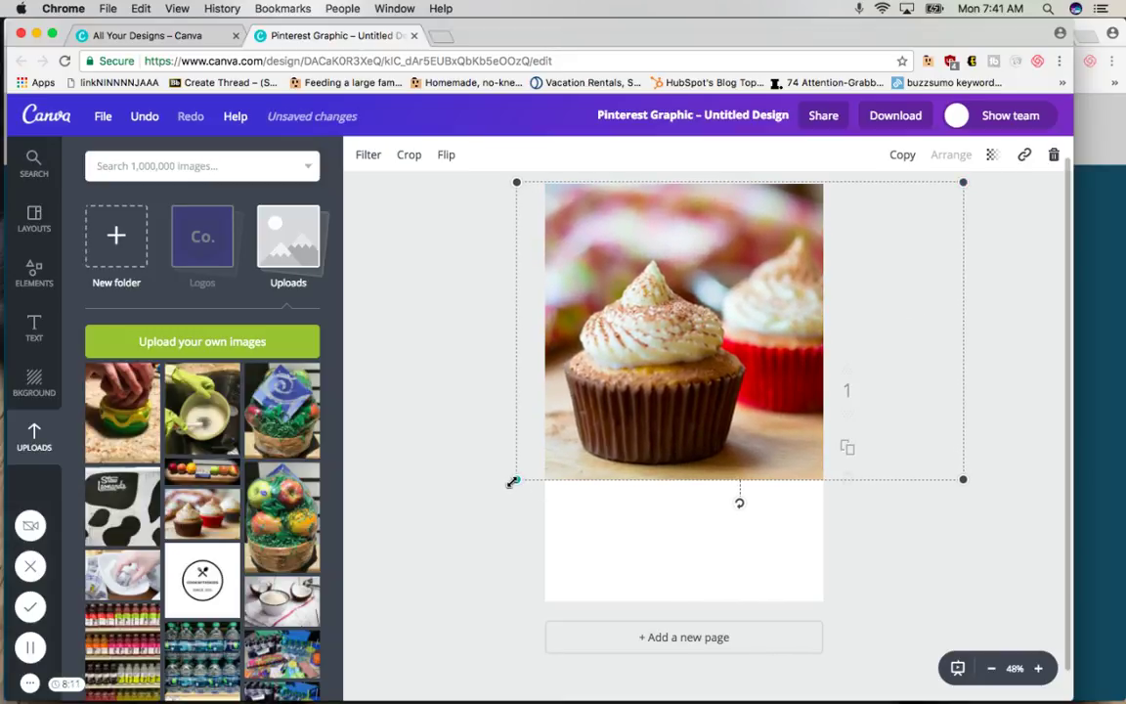
{"action": "left_click_drag", "start_coordinate": [516, 479], "coordinate": [469, 511]}
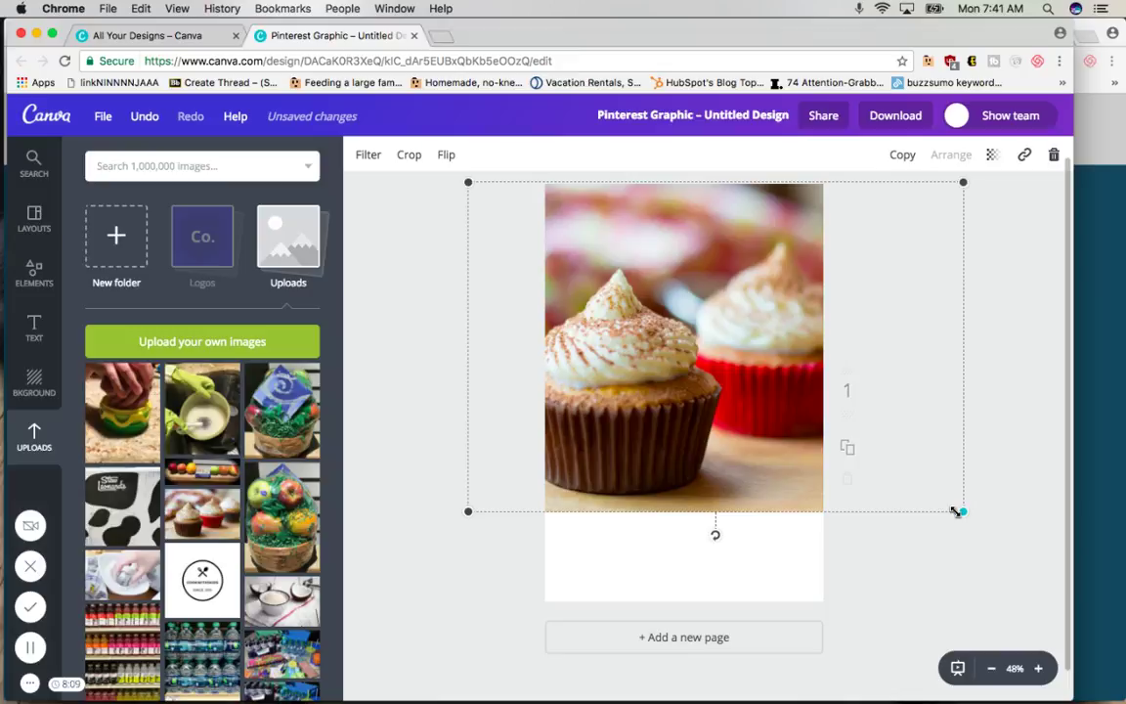
{"action": "left_click_drag", "start_coordinate": [963, 511], "coordinate": [1110, 652]}
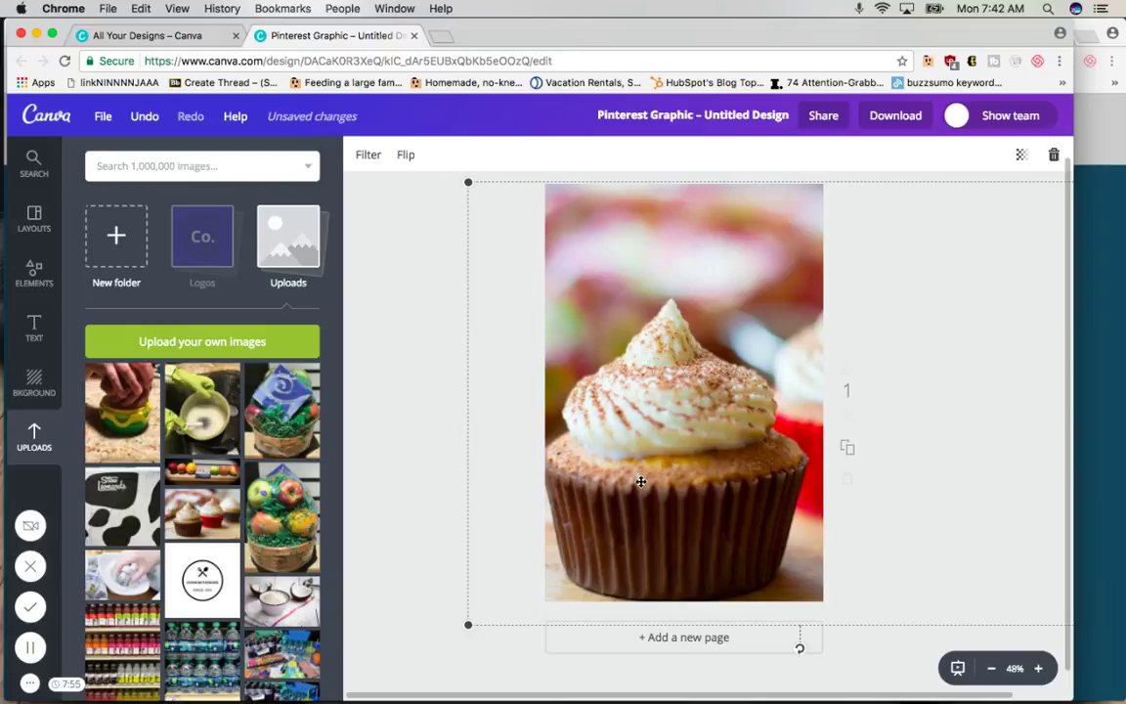
{"action": "mouse_move", "coordinate": [640, 481]}
{"action": "left_mouse_down"}
{"action": "mouse_move", "coordinate": [681, 455]}
{"action": "mouse_move", "coordinate": [630, 359]}
{"action": "mouse_move", "coordinate": [580, 442]}
{"action": "mouse_move", "coordinate": [621, 465]}
{"action": "mouse_move", "coordinate": [656, 432]}
{"action": "mouse_move", "coordinate": [644, 495]}
{"action": "mouse_move", "coordinate": [671, 422]}
{"action": "mouse_move", "coordinate": [616, 470]}
{"action": "mouse_move", "coordinate": [669, 443]}
{"action": "mouse_move", "coordinate": [657, 442]}
{"action": "mouse_move", "coordinate": [646, 475]}
{"action": "left_mouse_up"}
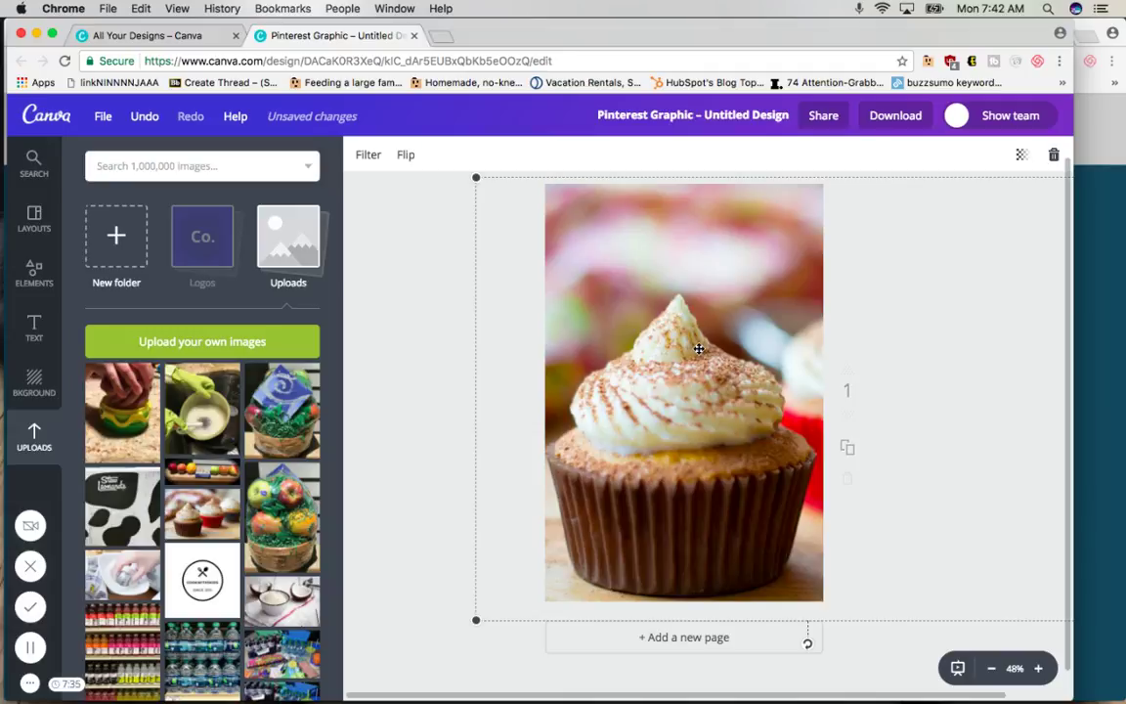
Add a 'Tiramisu Cupcakes' heading and move it to the top of the photo.
{"action": "left_click", "coordinate": [35, 330]}
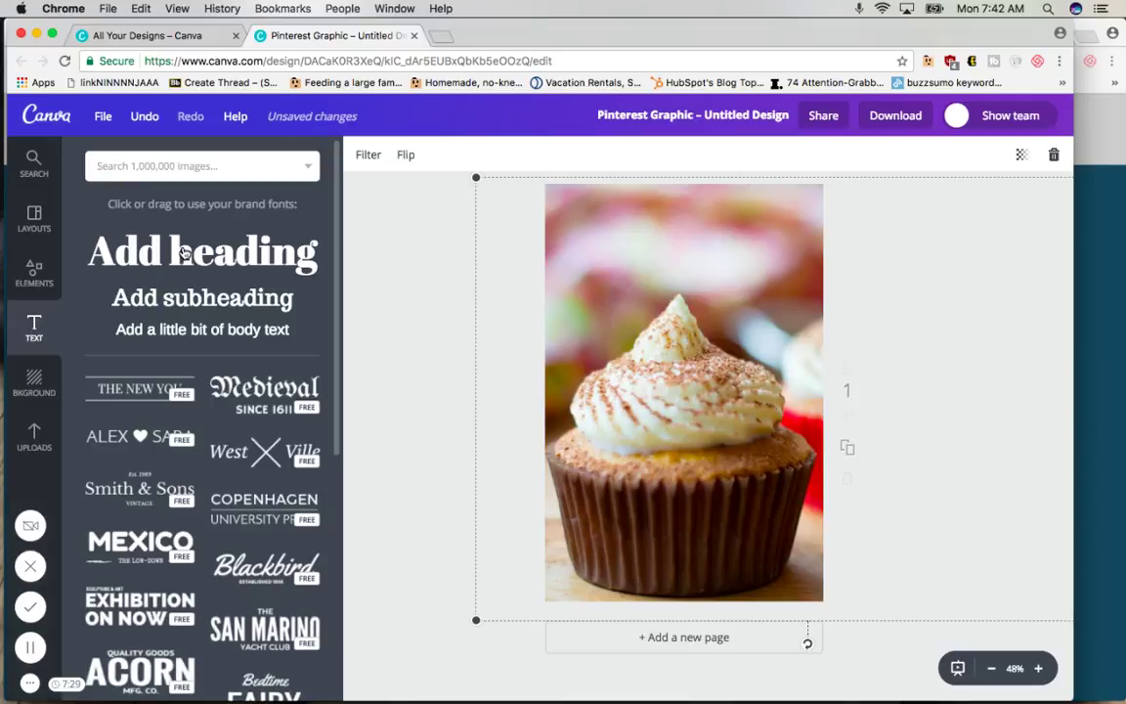
{"action": "left_click", "coordinate": [183, 253]}
{"action": "left_click", "coordinate": [685, 405]}
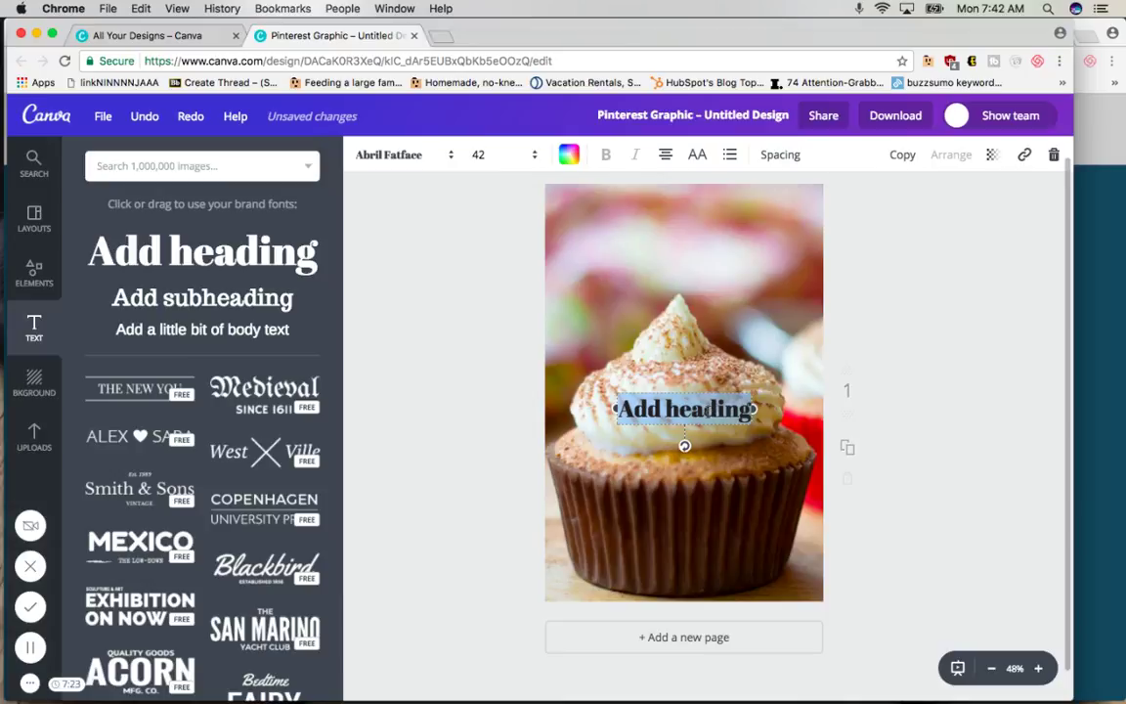
{"action": "type", "text": "Tirami"}
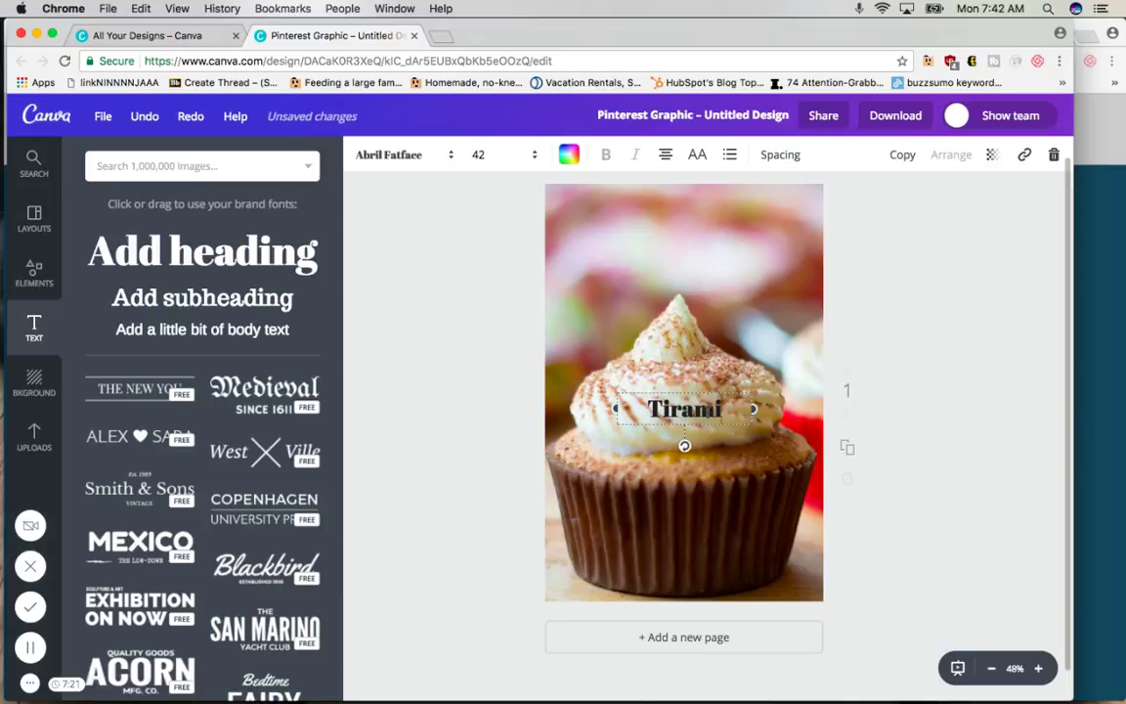
{"action": "type", "text": "su Cupc"}
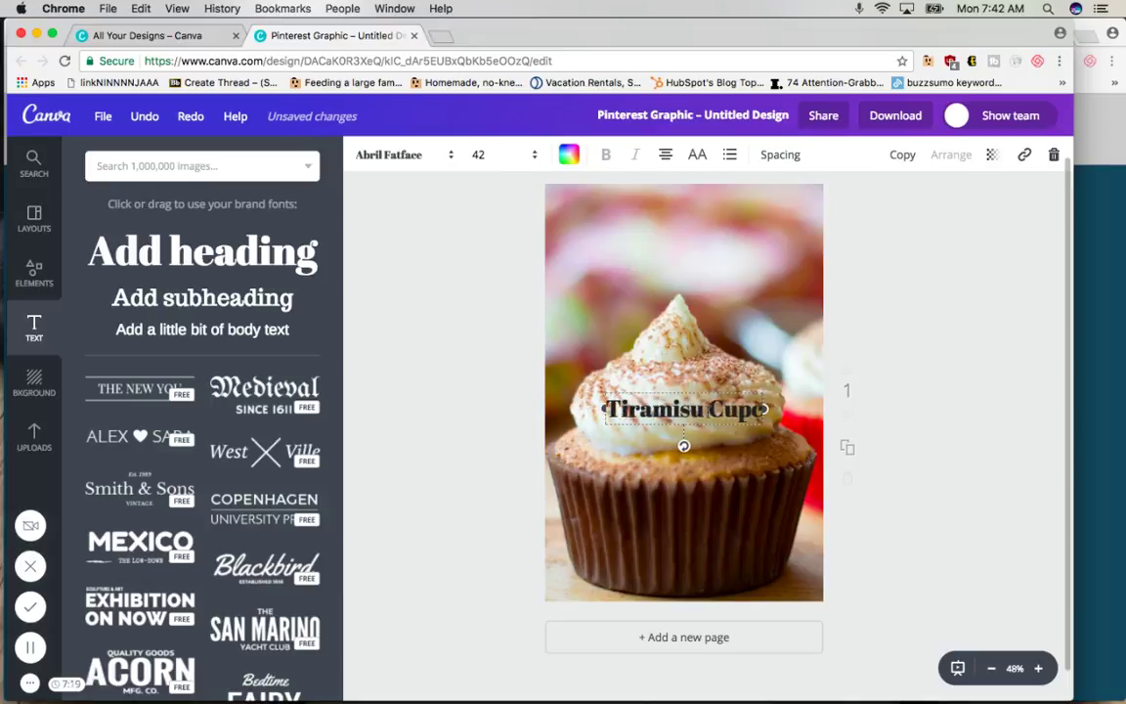
{"action": "type", "text": "akes"}
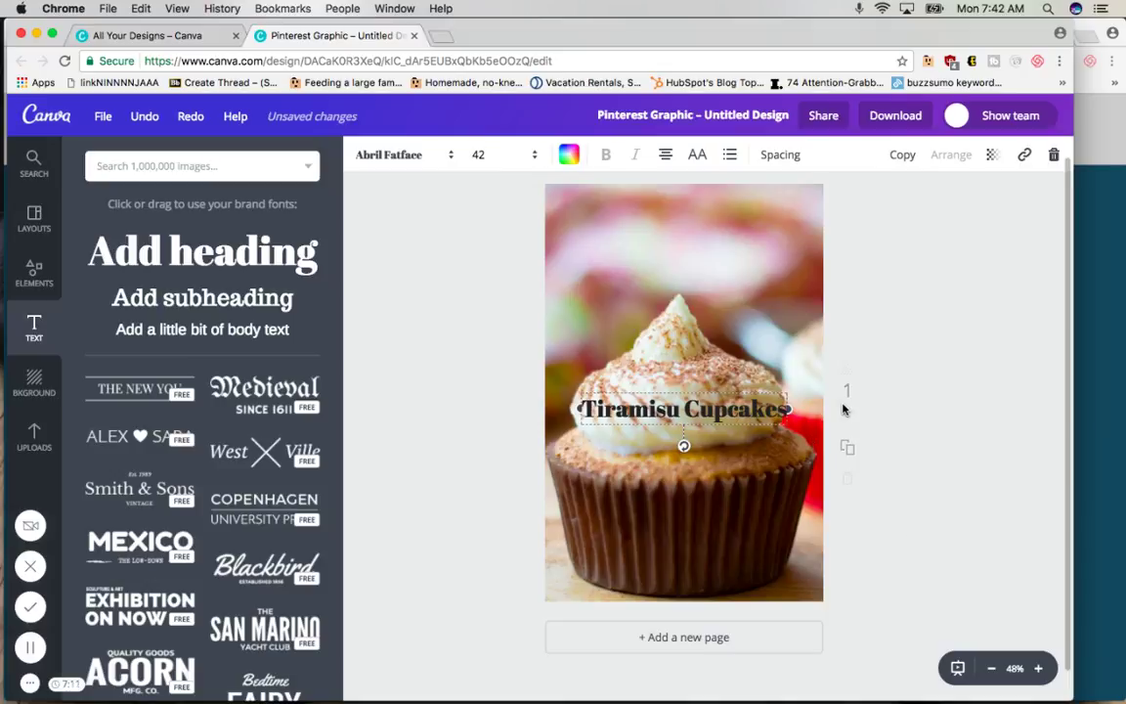
{"action": "left_click", "coordinate": [981, 422]}
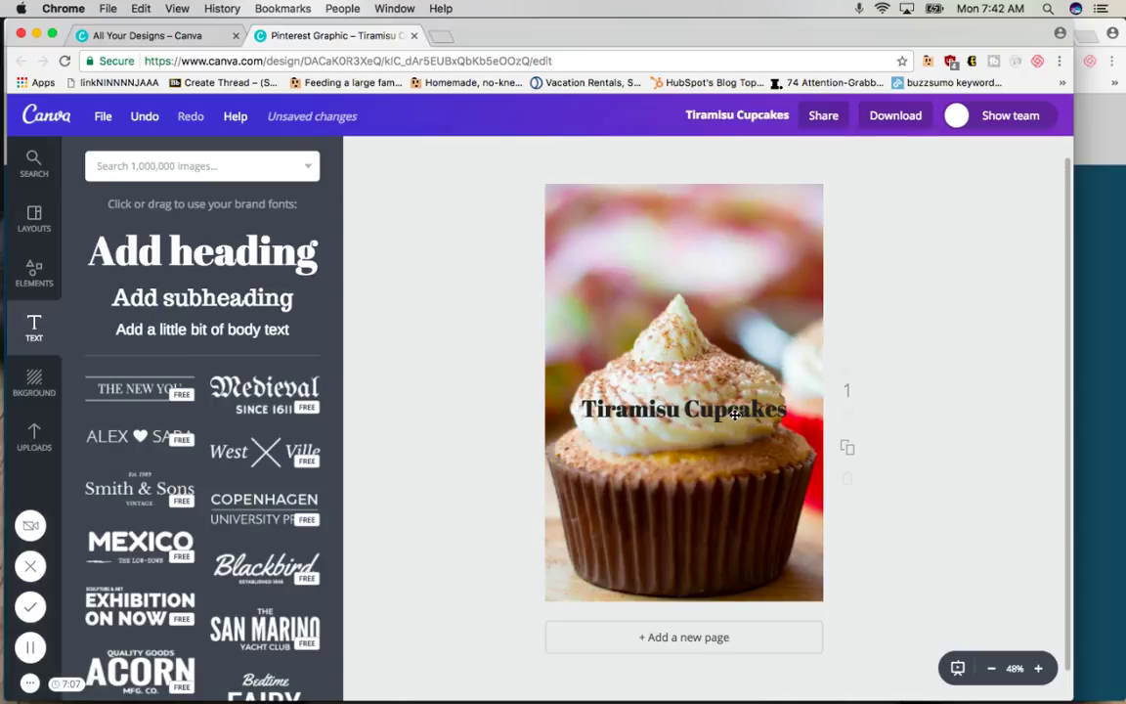
{"action": "left_click_drag", "start_coordinate": [734, 414], "coordinate": [731, 212]}
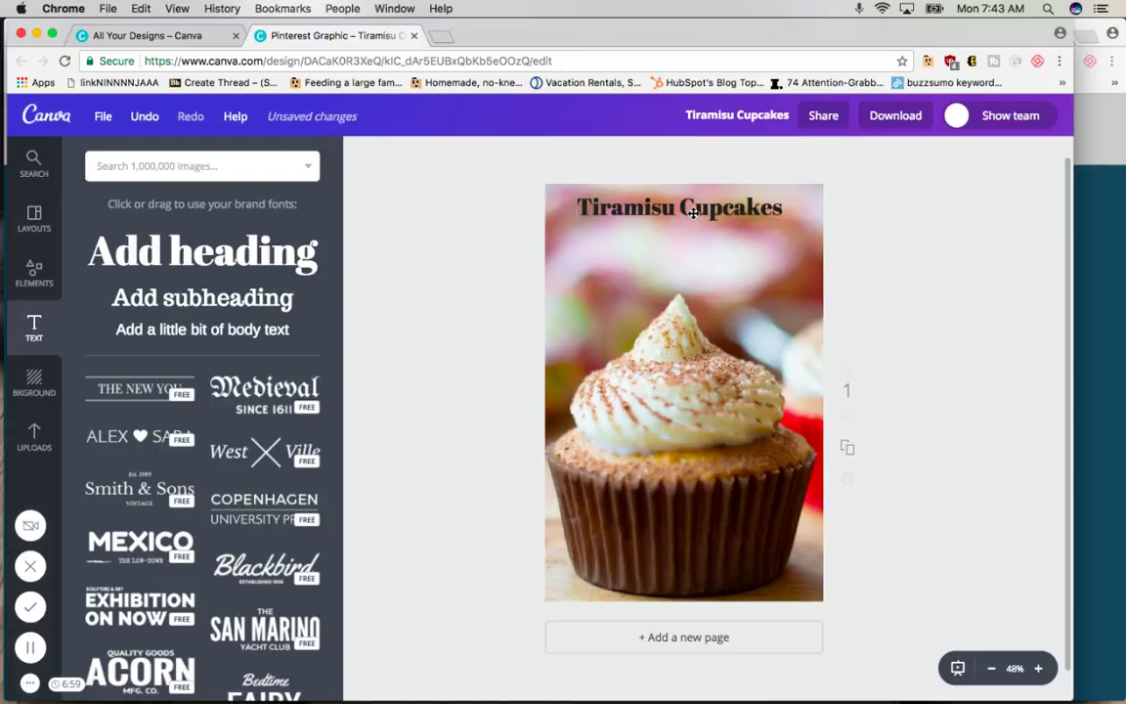
{"action": "left_click", "coordinate": [693, 213]}
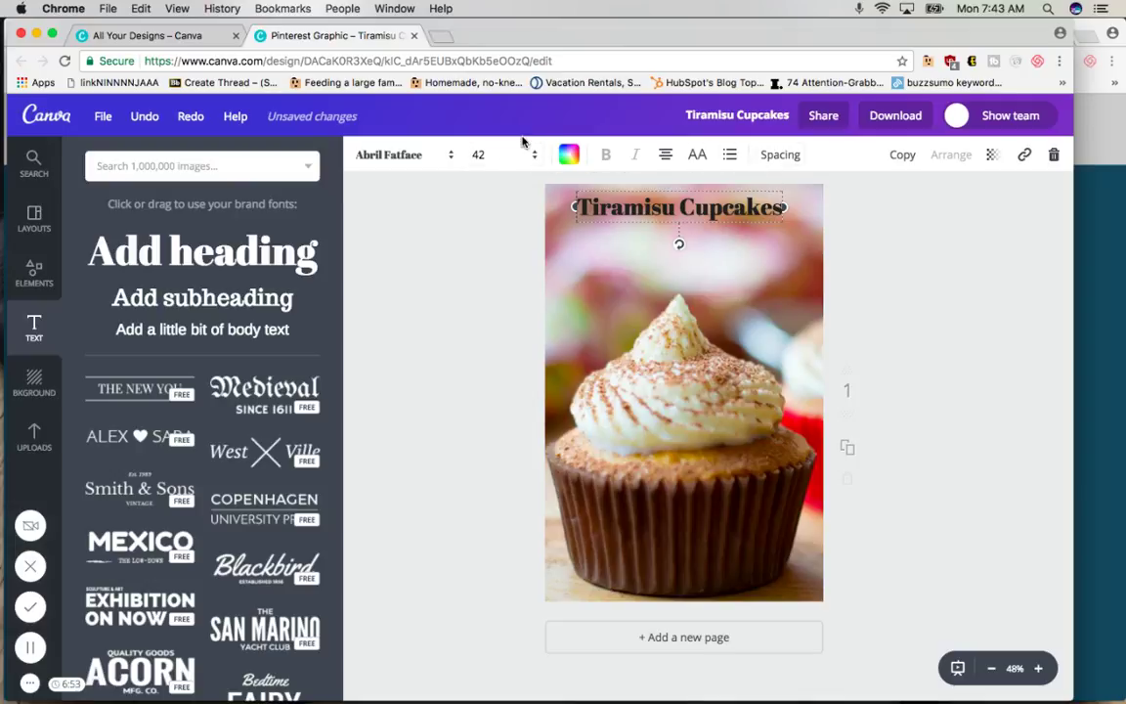
Try Berkshire Swash, then set the heading font to Cantora One.
{"action": "left_click", "coordinate": [451, 155]}
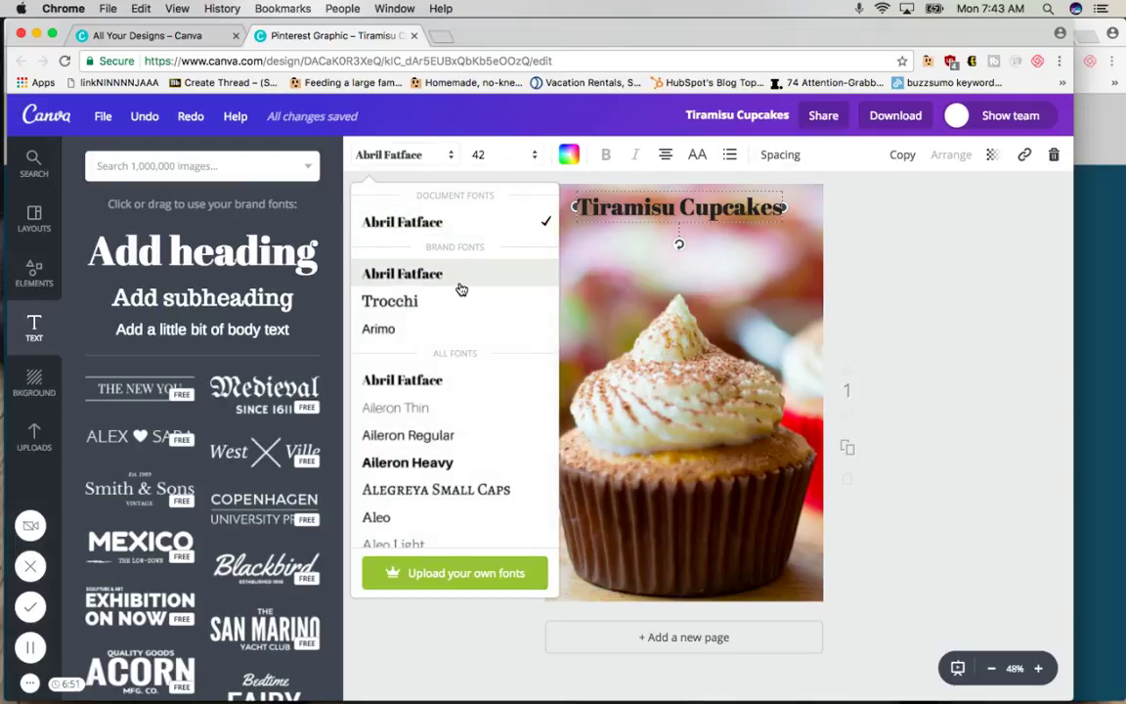
{"action": "scroll", "coordinate": [461, 289], "scroll_direction": "down", "scroll_amount": 5}
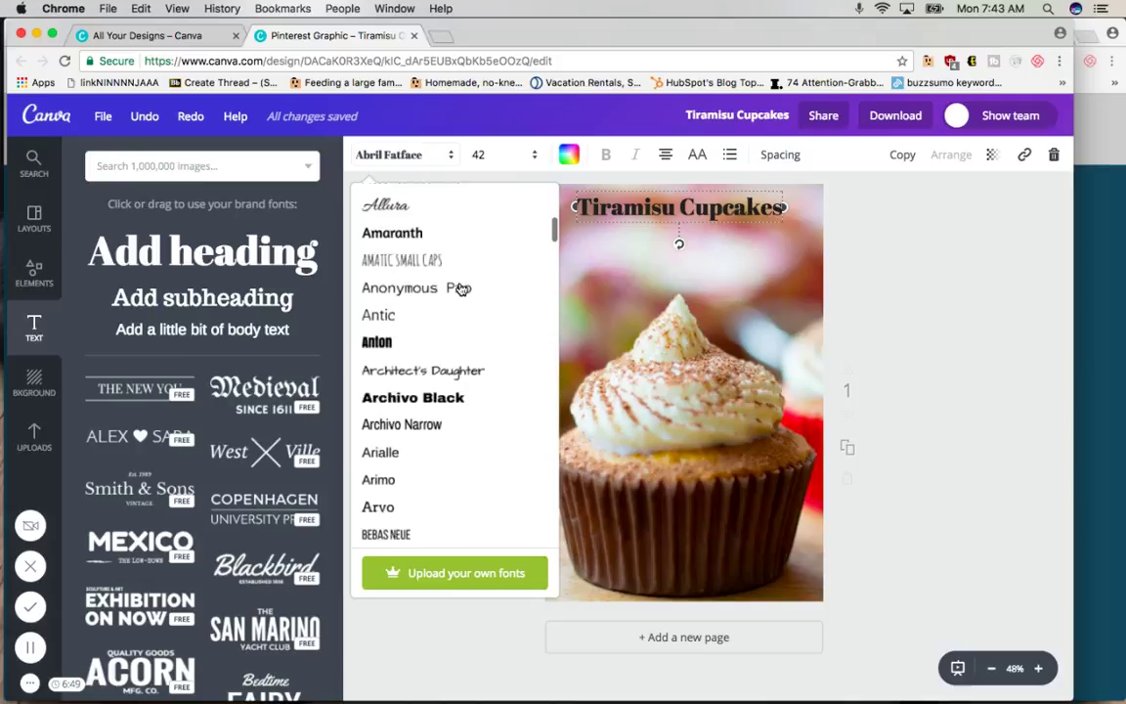
{"action": "scroll", "coordinate": [462, 289], "scroll_direction": "down", "scroll_amount": 5}
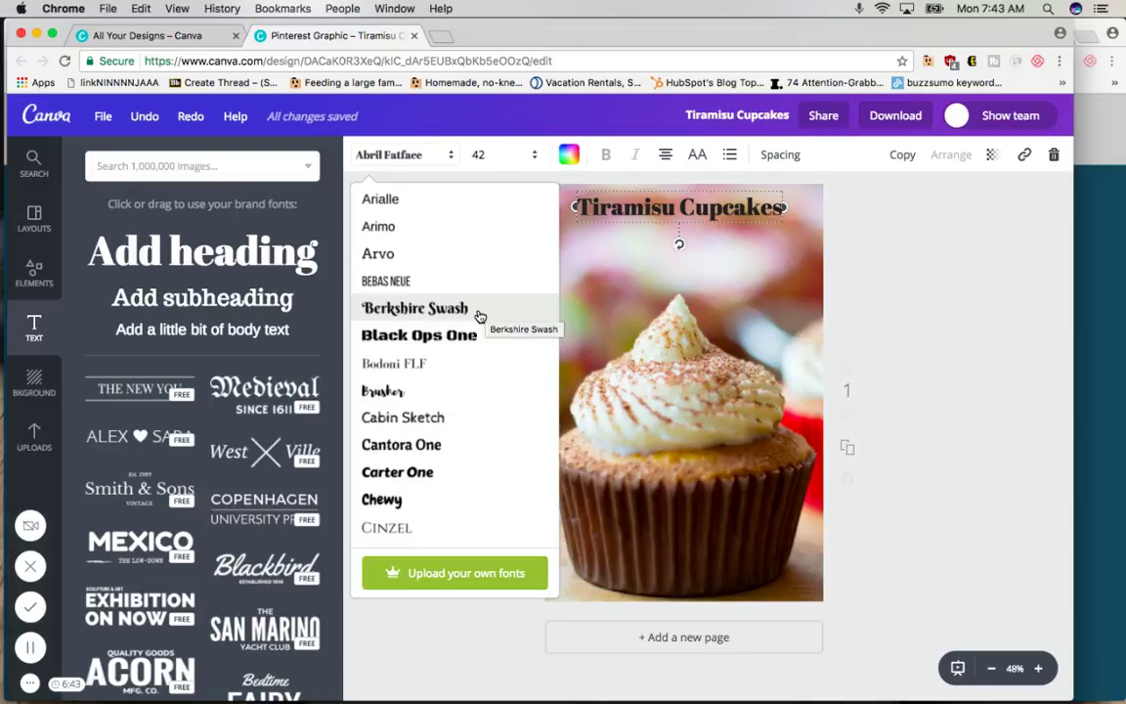
{"action": "left_click", "coordinate": [478, 312]}
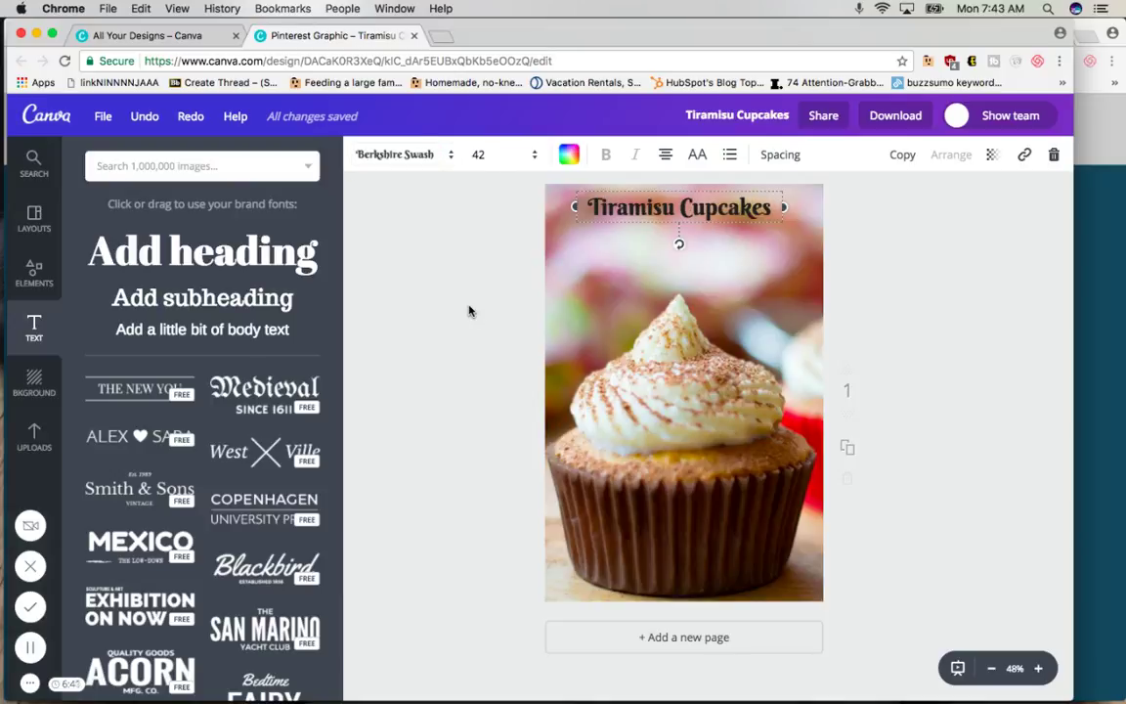
{"action": "left_click", "coordinate": [437, 163]}
{"action": "scroll", "coordinate": [440, 279], "scroll_direction": "down", "scroll_amount": 5}
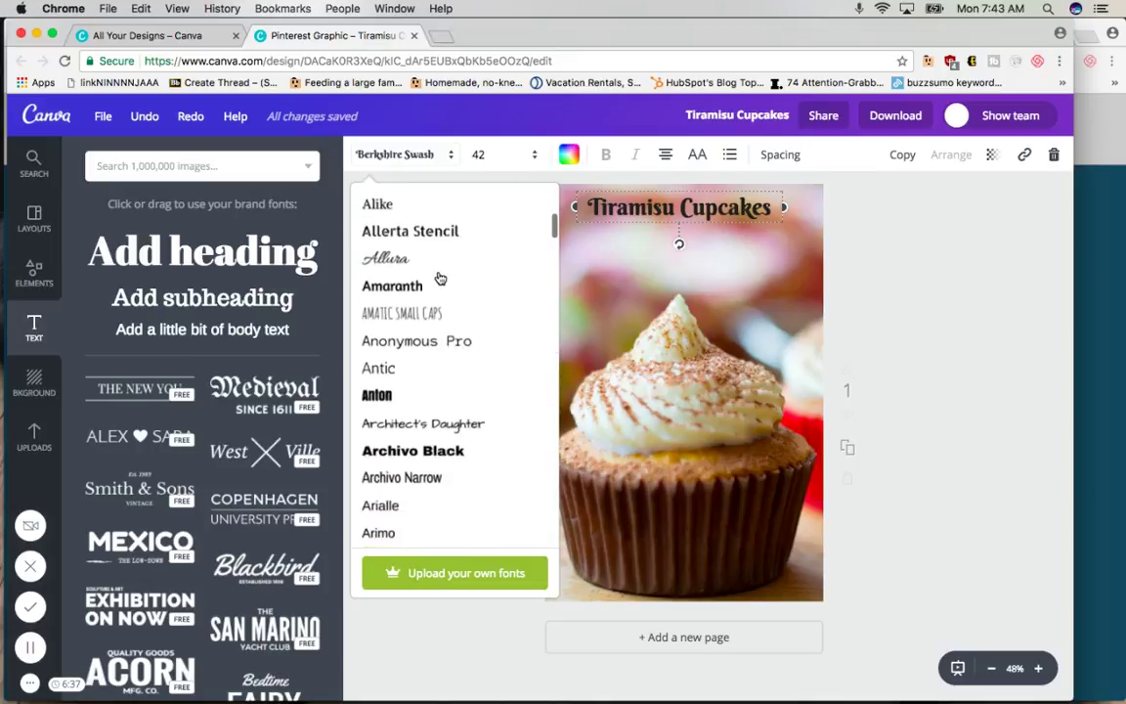
{"action": "scroll", "coordinate": [439, 279], "scroll_direction": "down", "scroll_amount": 8}
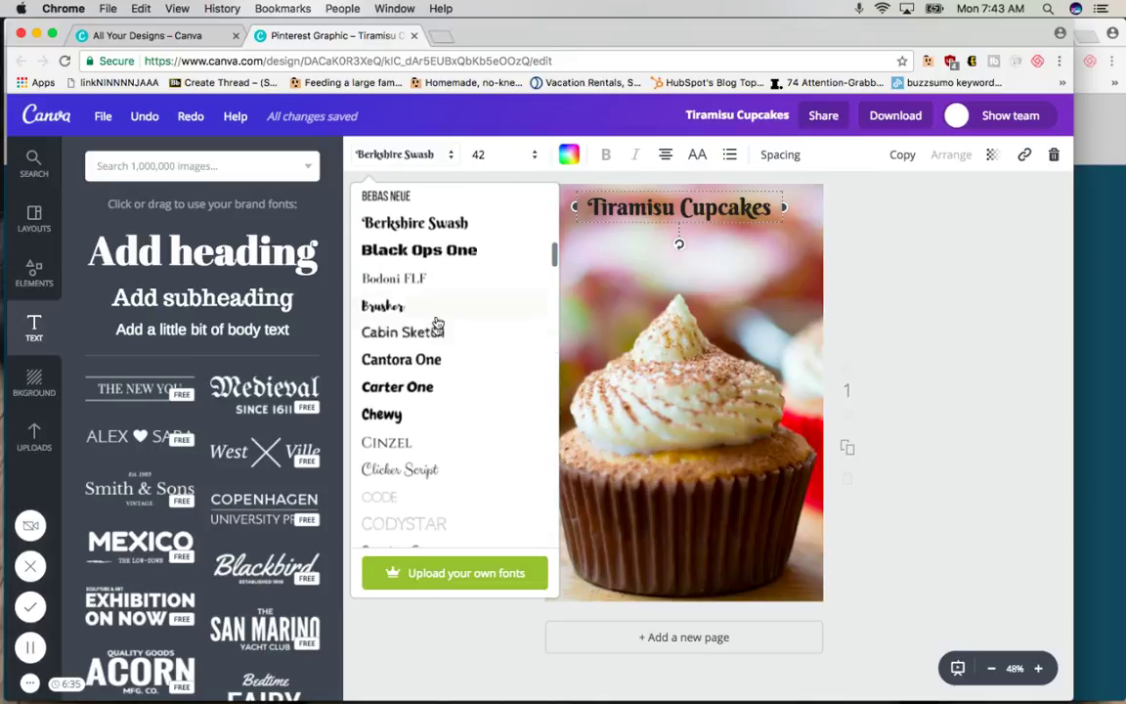
{"action": "left_click", "coordinate": [435, 359]}
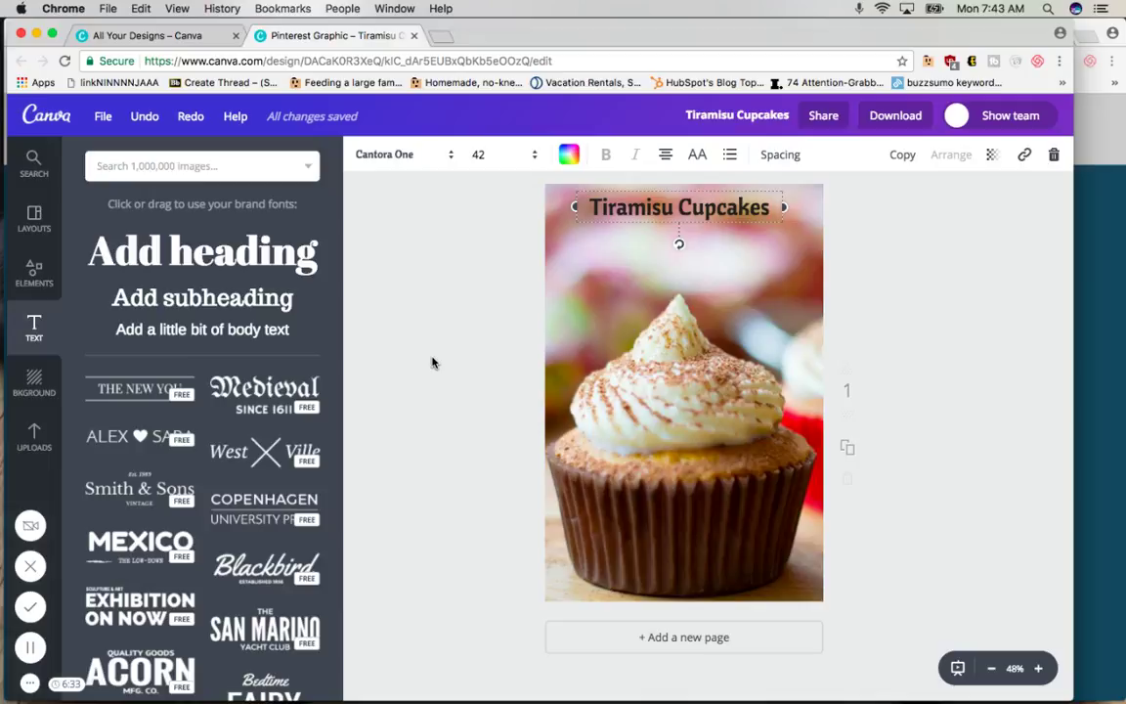
Try heading sizes 48, 64 and 96, settling on 88.
{"action": "left_click", "coordinate": [529, 161]}
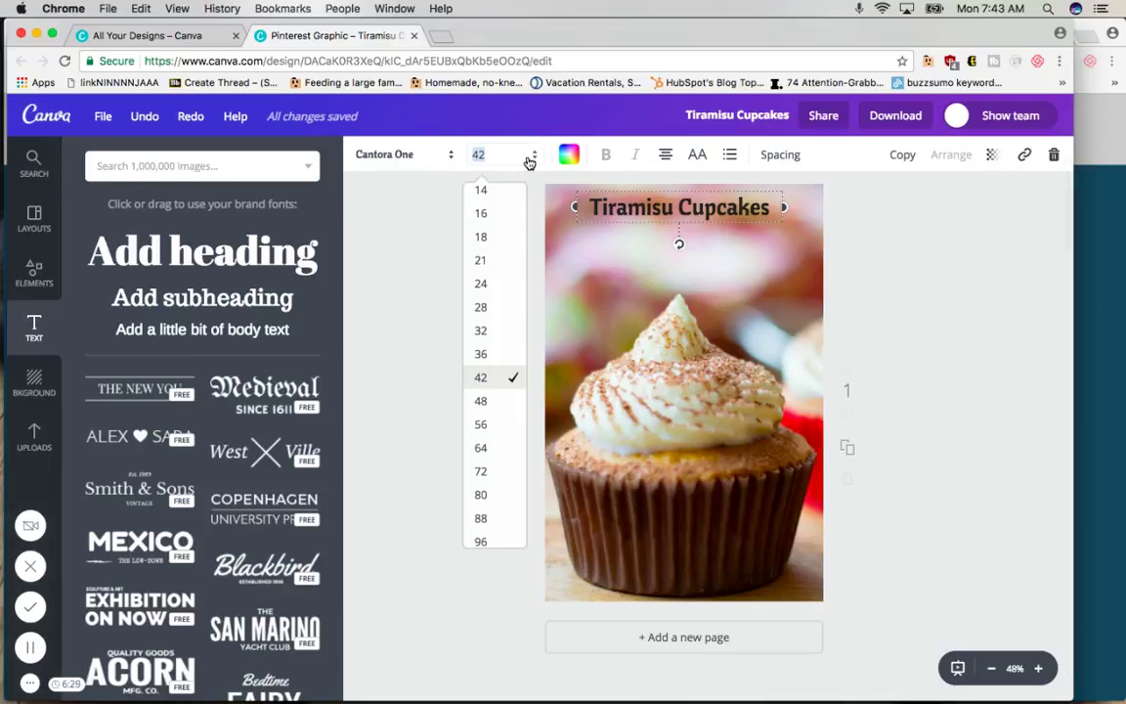
{"action": "left_click", "coordinate": [503, 401]}
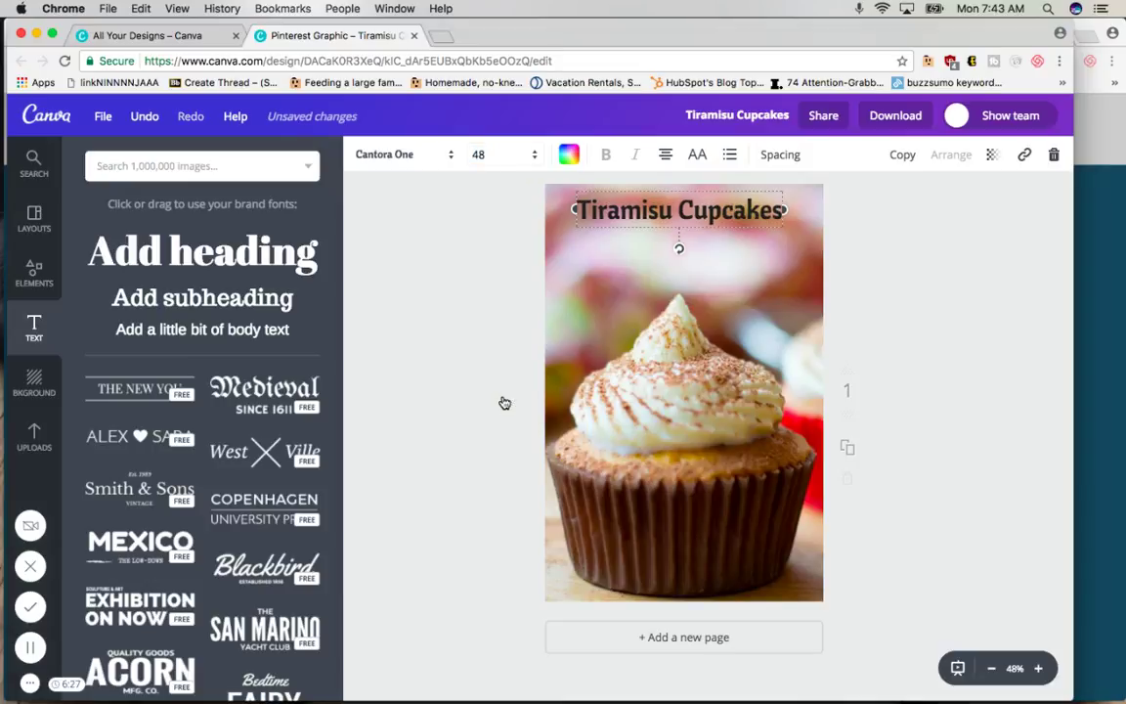
{"action": "left_click", "coordinate": [512, 158]}
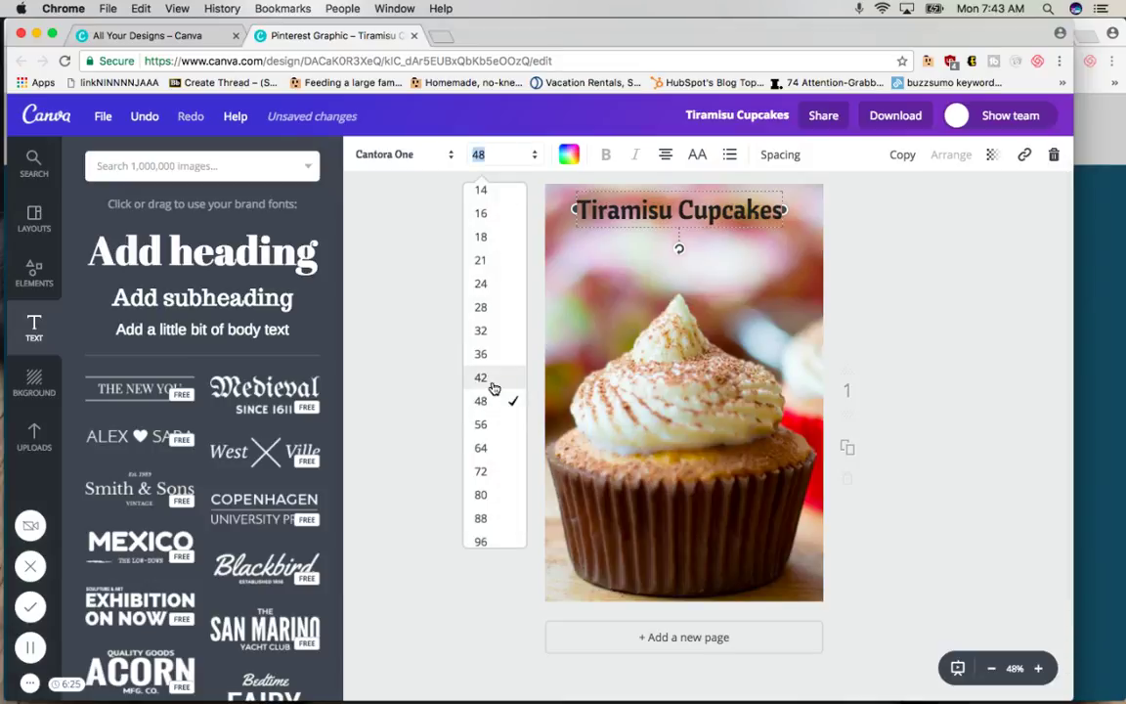
{"action": "left_click", "coordinate": [493, 448]}
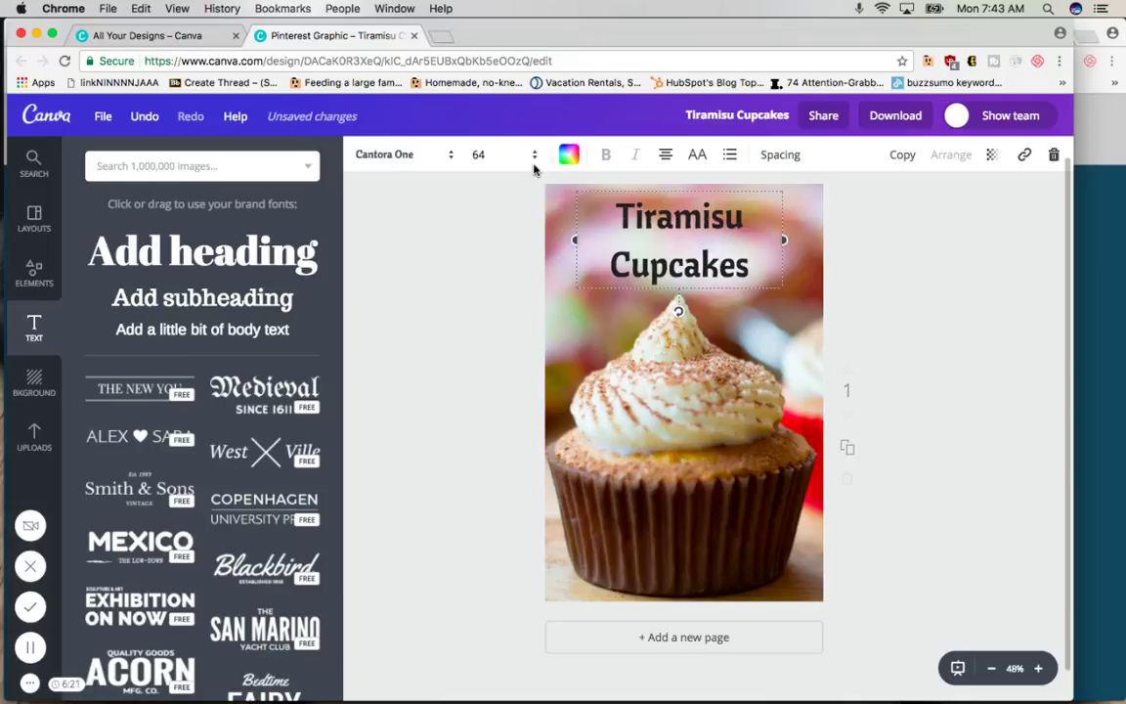
{"action": "left_click", "coordinate": [531, 157]}
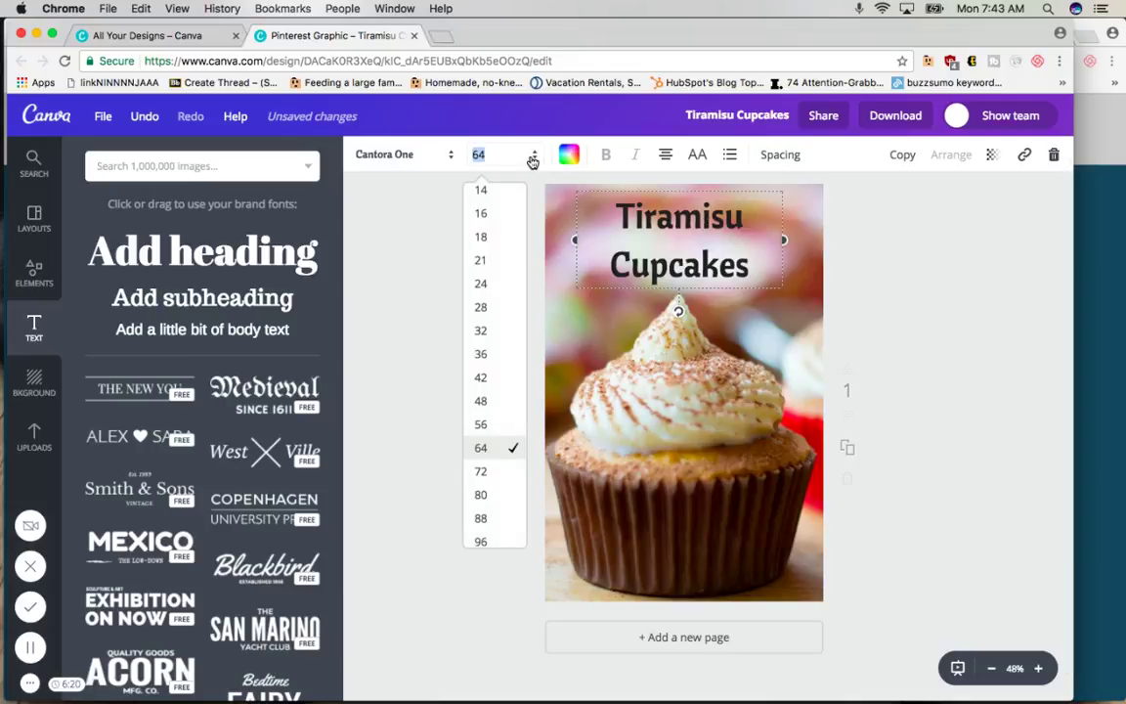
{"action": "left_click", "coordinate": [481, 541]}
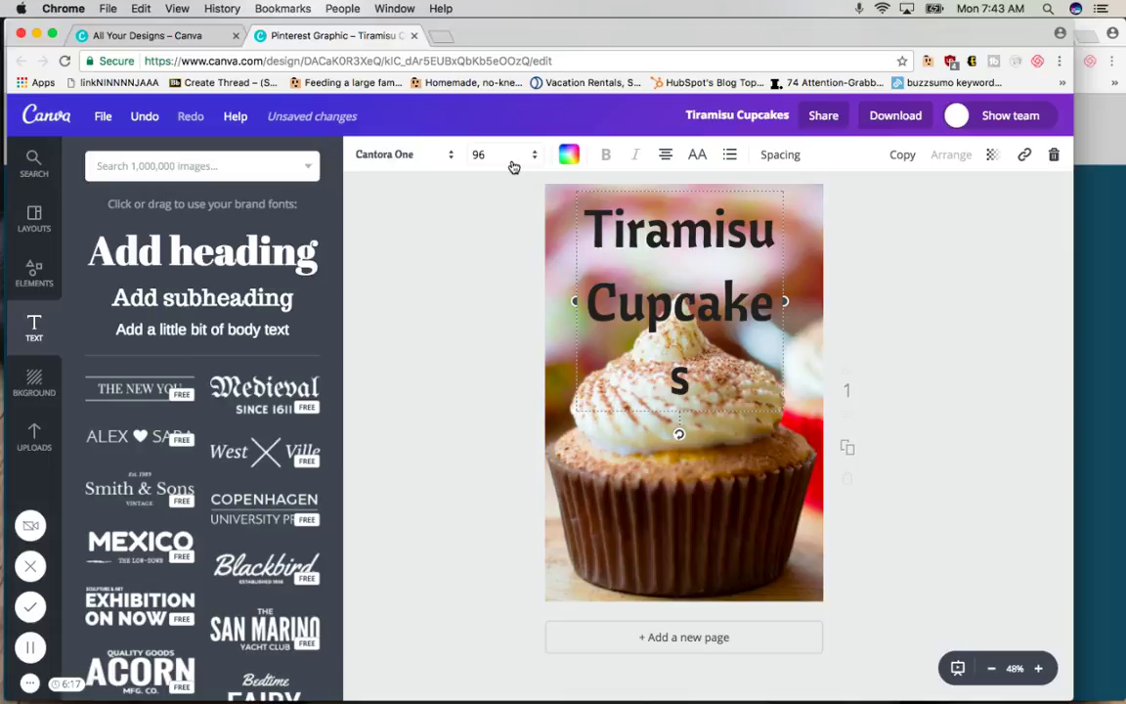
{"action": "left_click", "coordinate": [468, 152]}
{"action": "left_click", "coordinate": [484, 519]}
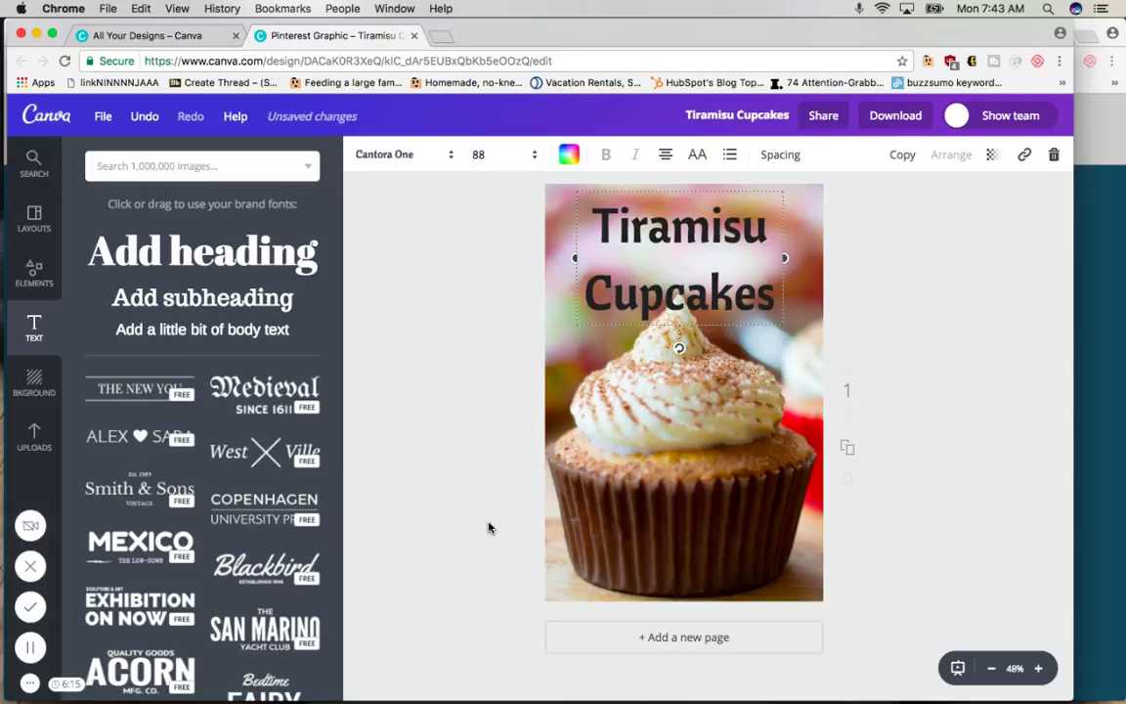
Colour the heading a custom light sky blue (0fcef8) and nudge it slightly upward.
{"action": "left_click", "coordinate": [569, 156]}
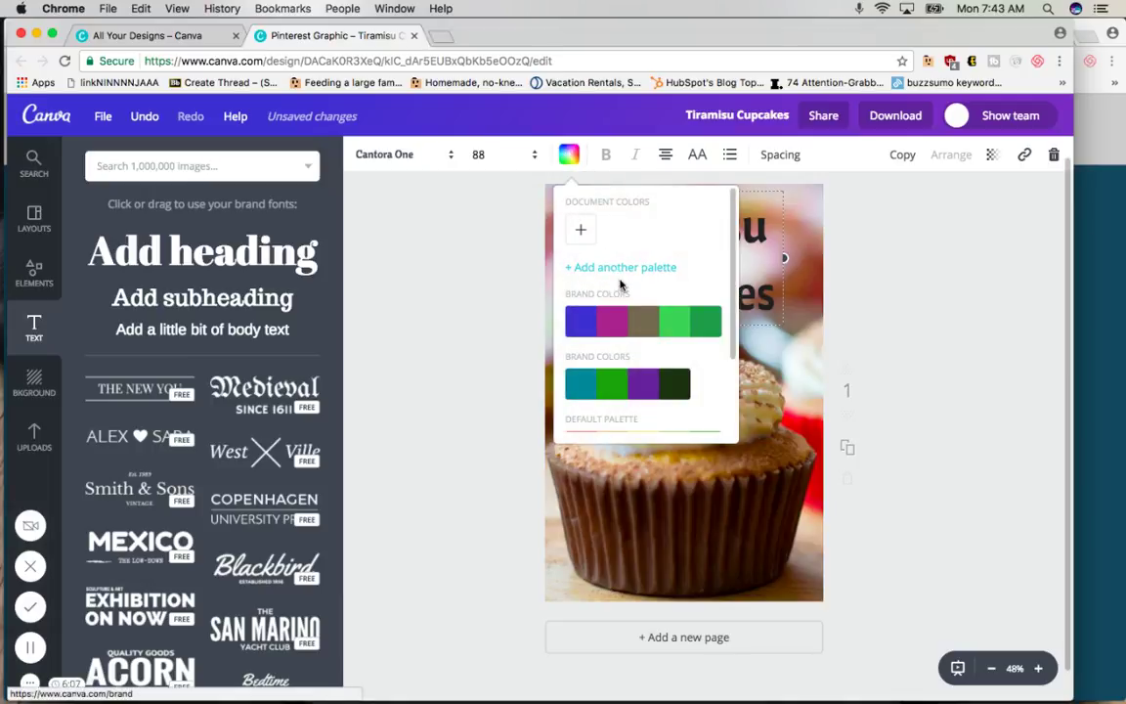
{"action": "left_click", "coordinate": [583, 325]}
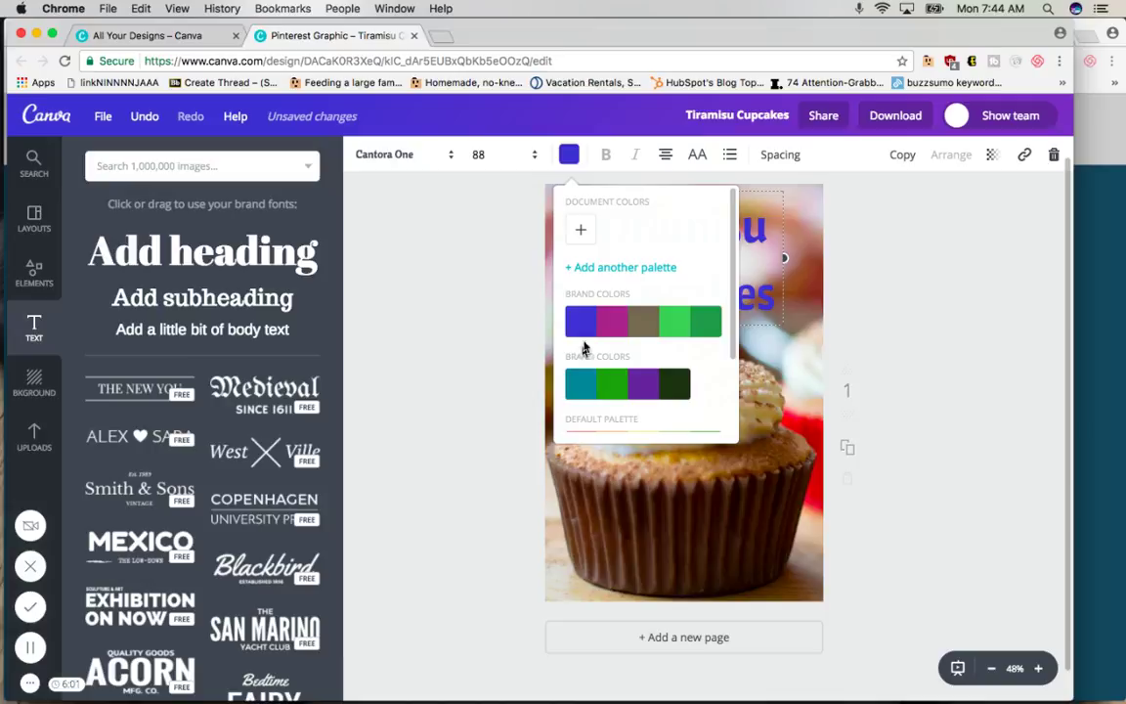
{"action": "left_click", "coordinate": [581, 232]}
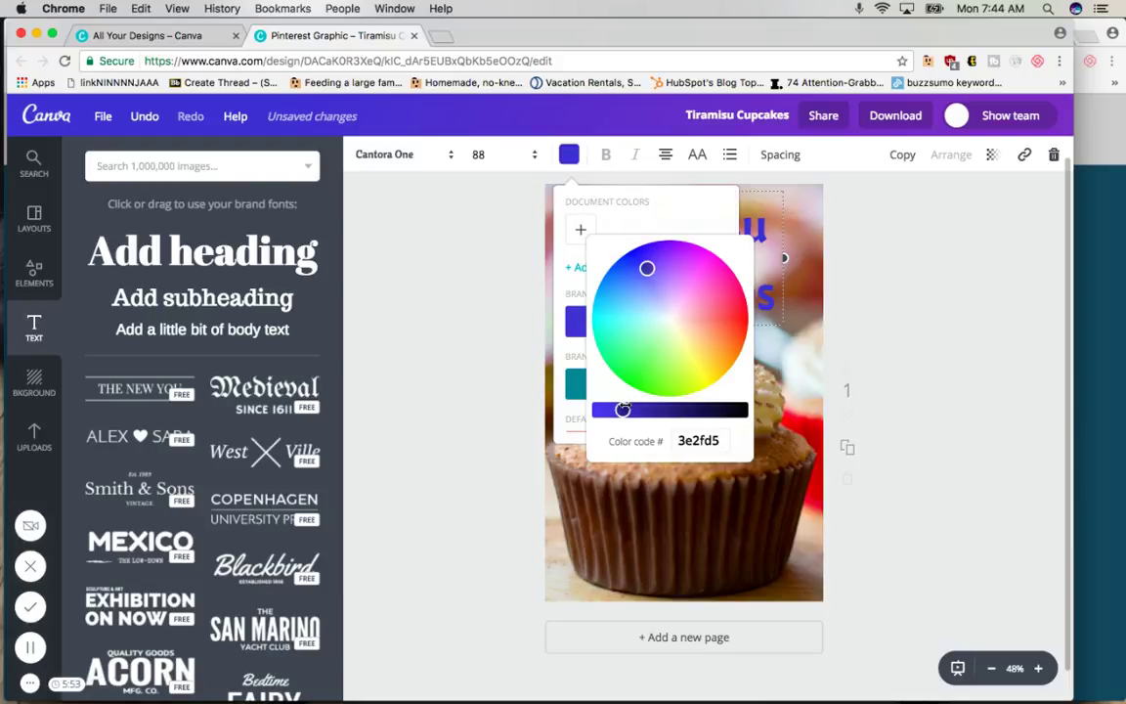
{"action": "mouse_move", "coordinate": [622, 409]}
{"action": "left_mouse_down"}
{"action": "mouse_move", "coordinate": [737, 409]}
{"action": "mouse_move", "coordinate": [602, 409]}
{"action": "left_mouse_up"}
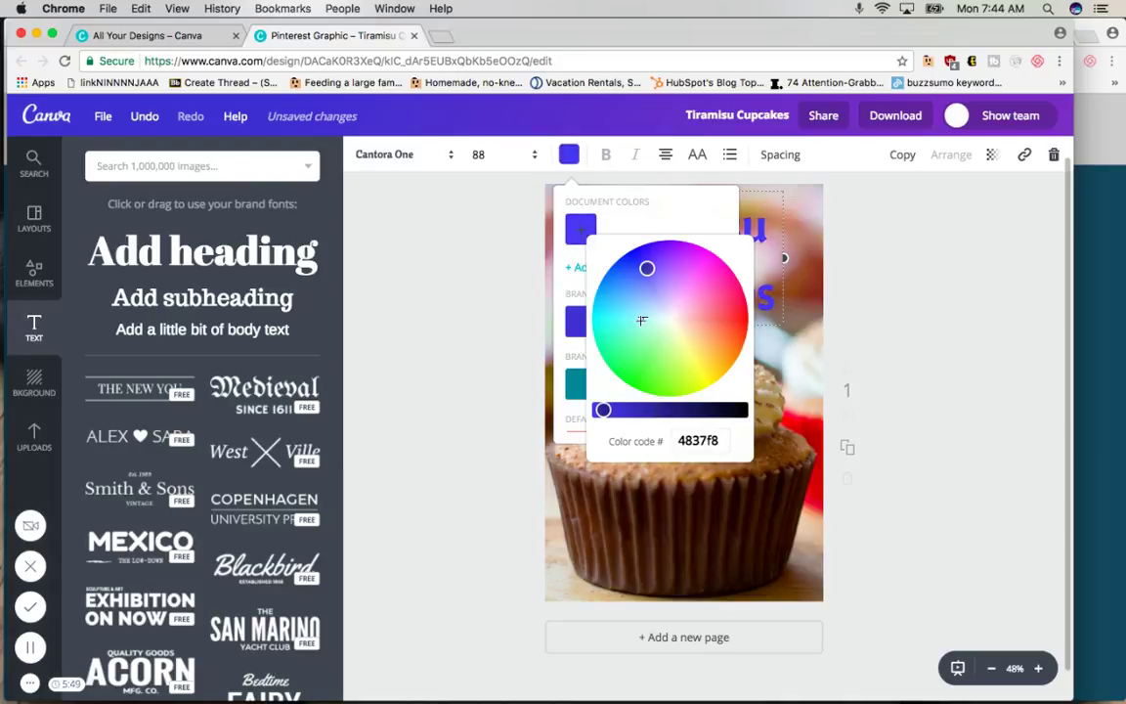
{"action": "left_click_drag", "start_coordinate": [645, 269], "coordinate": [605, 306]}
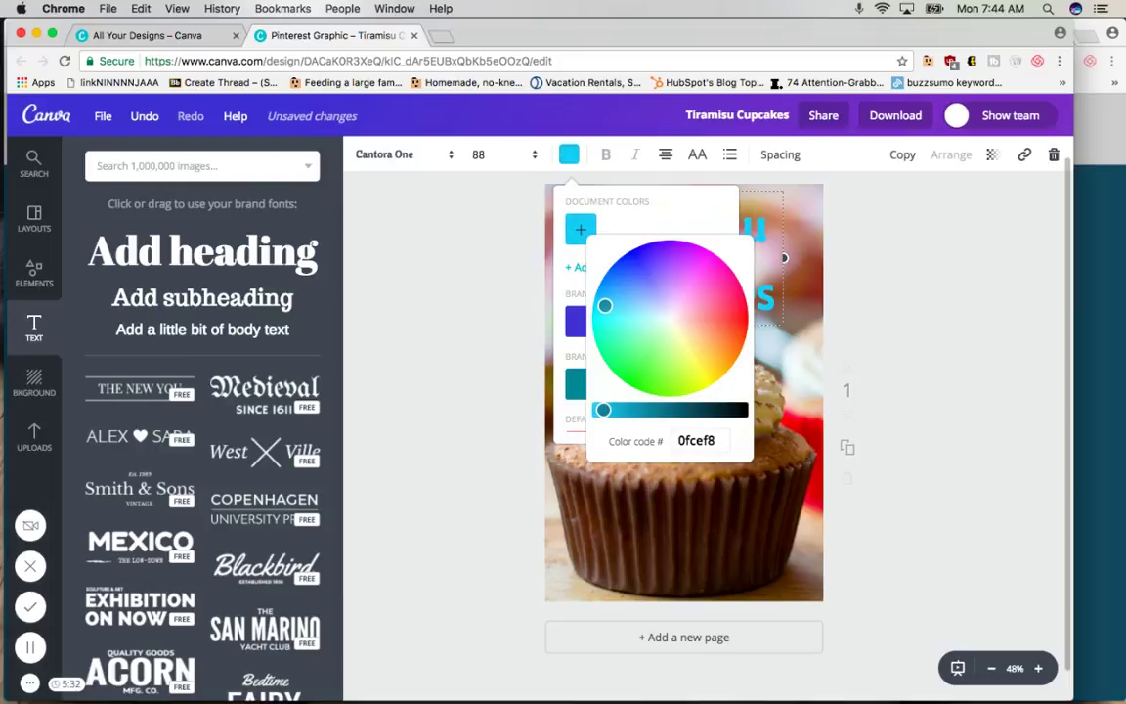
{"action": "left_click", "coordinate": [1001, 343]}
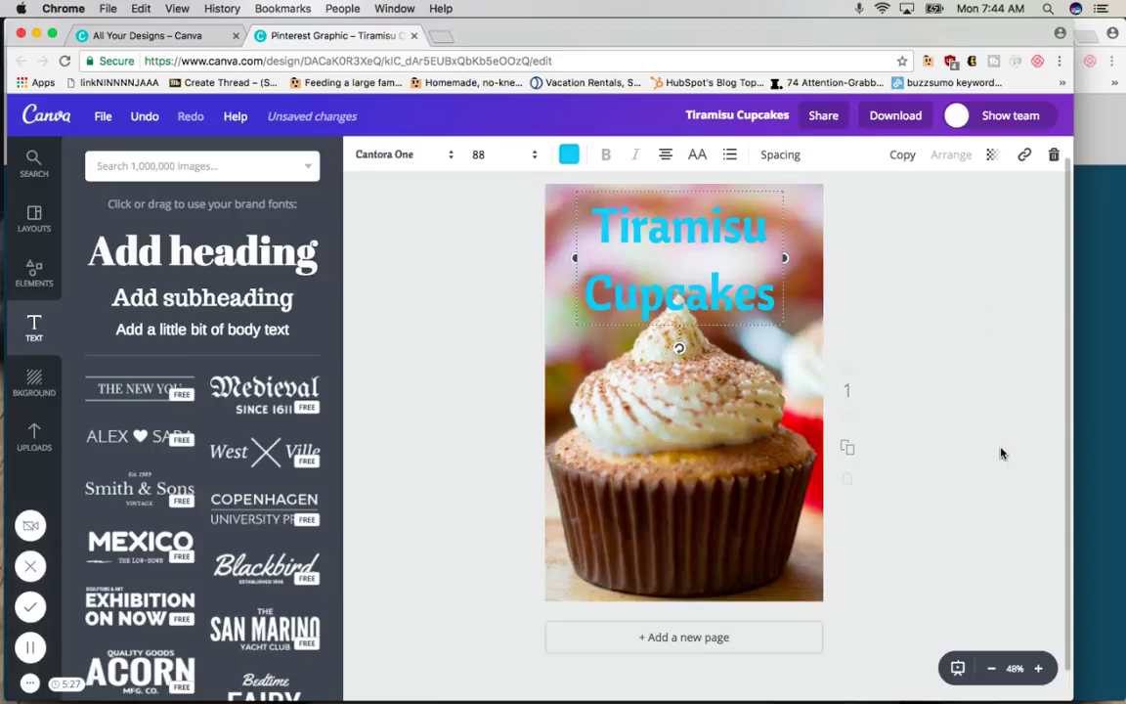
{"action": "left_click", "coordinate": [904, 409]}
{"action": "mouse_move", "coordinate": [723, 292]}
{"action": "left_mouse_down"}
{"action": "mouse_move", "coordinate": [735, 565]}
{"action": "mouse_move", "coordinate": [678, 395]}
{"action": "mouse_move", "coordinate": [713, 281]}
{"action": "mouse_move", "coordinate": [690, 275]}
{"action": "mouse_move", "coordinate": [726, 275]}
{"action": "left_mouse_up"}
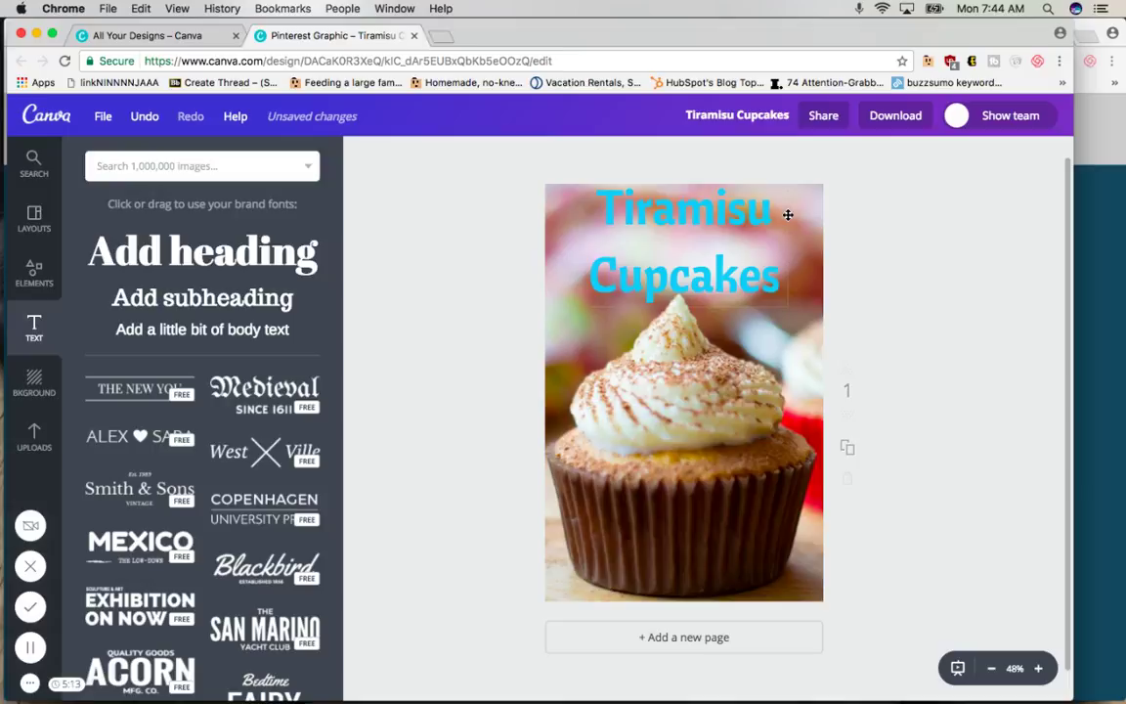
Download the design as Tiramisu Cupcakes (2).png and close the ready message.
{"action": "left_click", "coordinate": [900, 116]}
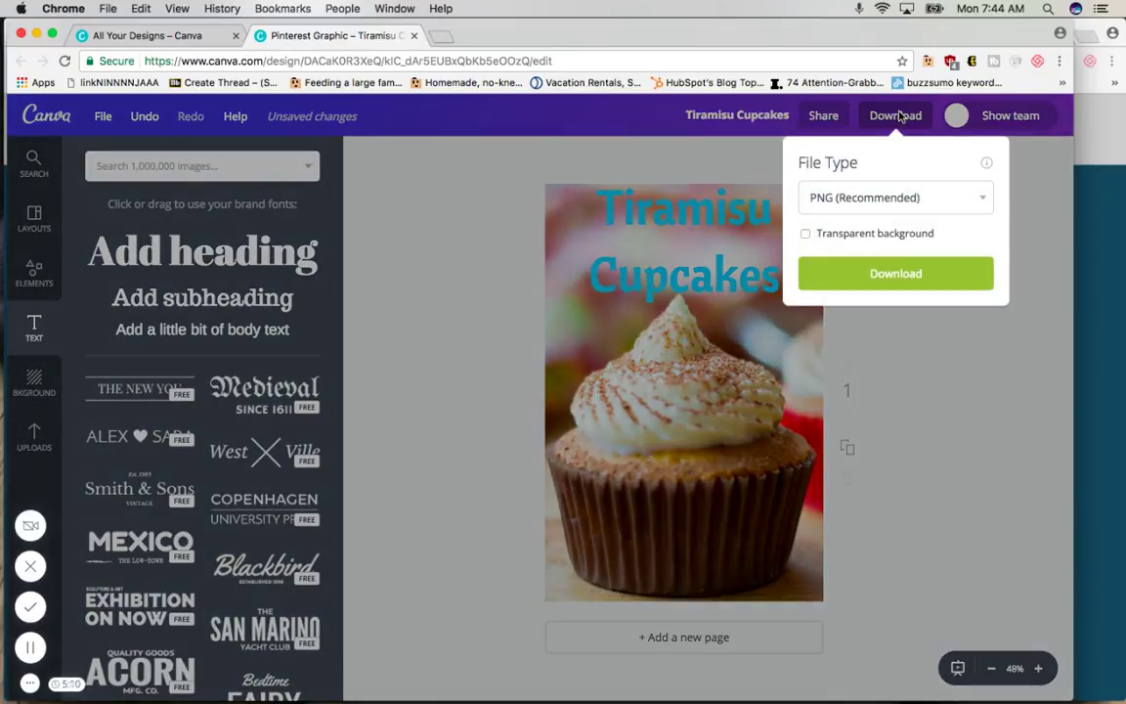
{"action": "left_click", "coordinate": [900, 277]}
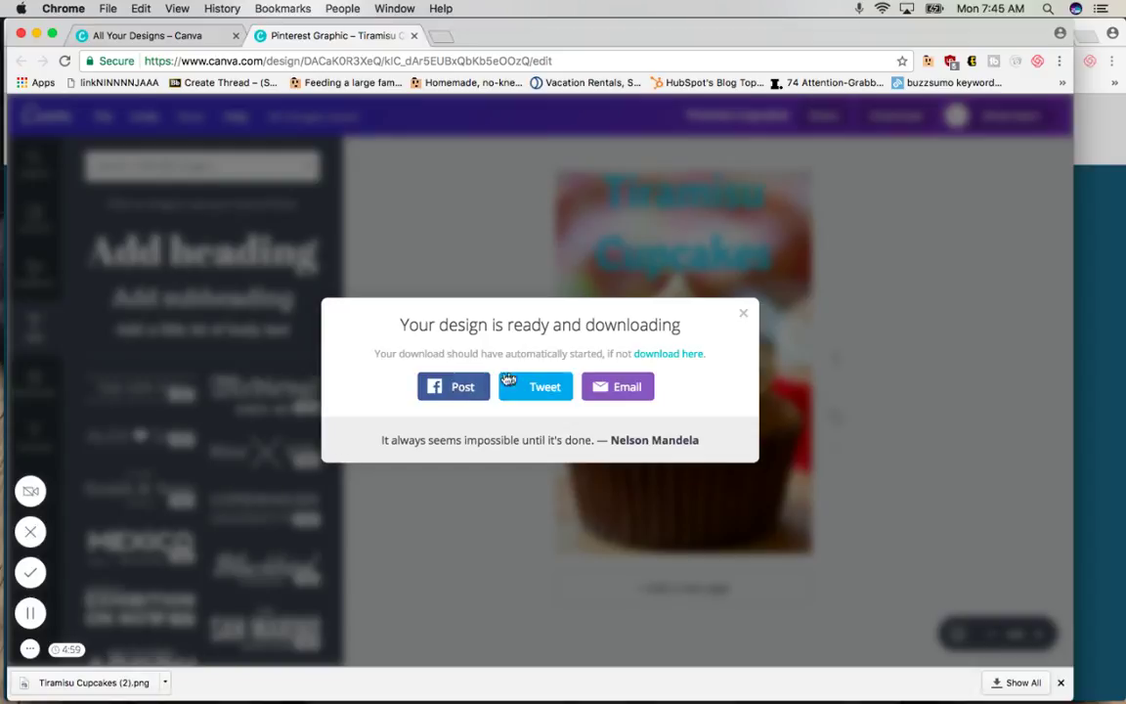
{"action": "left_click", "coordinate": [743, 314]}
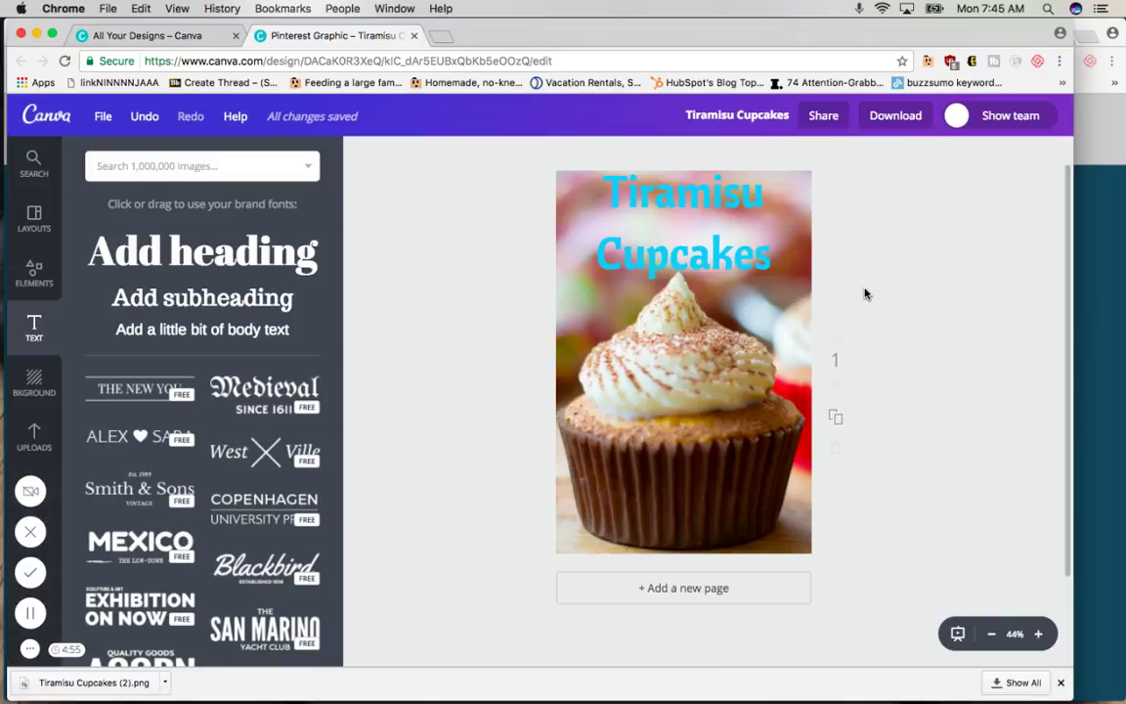
Add a second page, redoing it once, and delete its duplicated cupcake photo.
{"action": "left_click", "coordinate": [692, 588]}
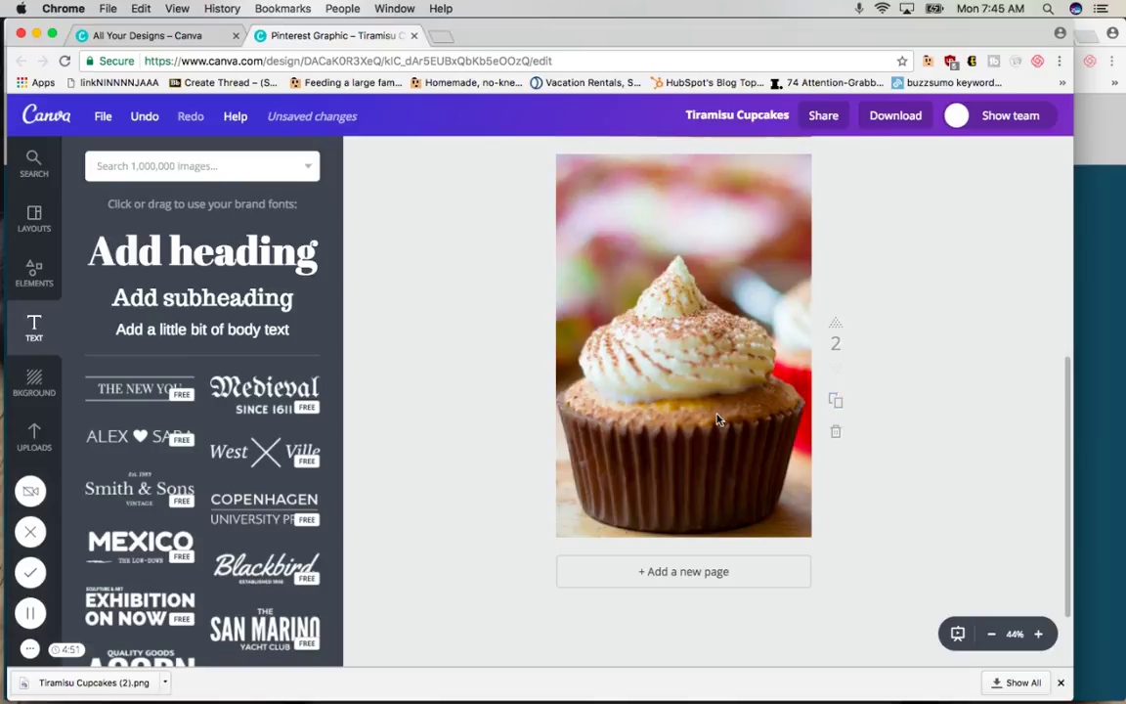
{"action": "left_click", "coordinate": [837, 433]}
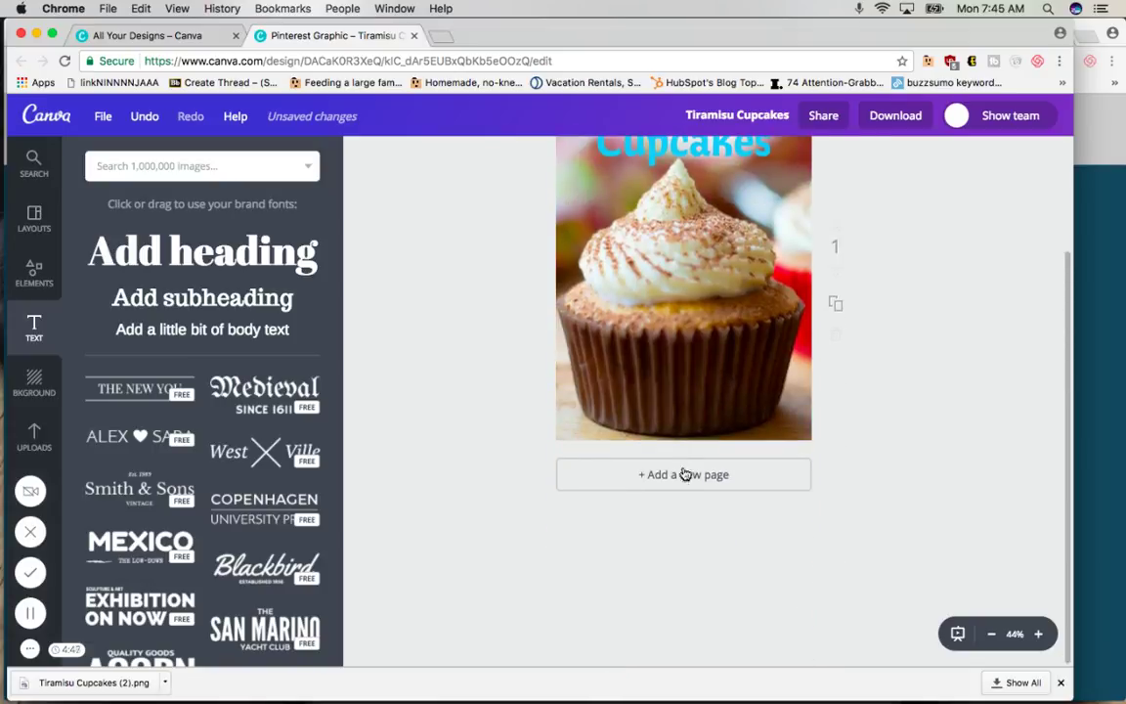
{"action": "left_click", "coordinate": [679, 492]}
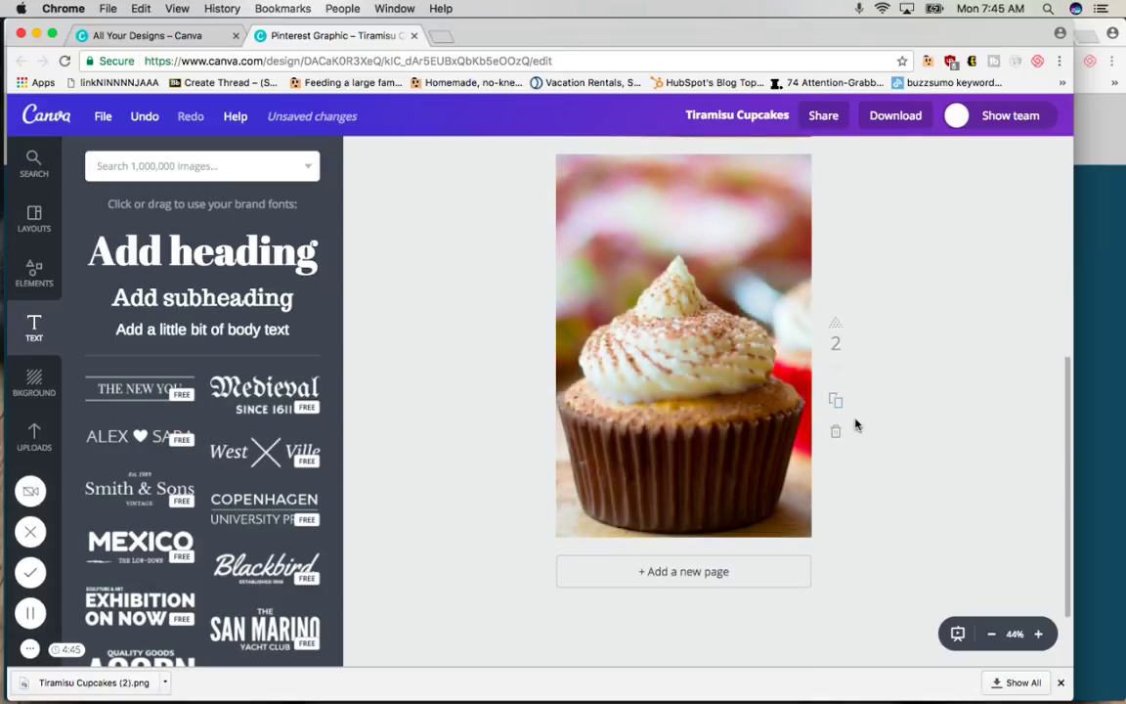
{"action": "left_click", "coordinate": [738, 402]}
{"action": "key", "text": "Delete"}
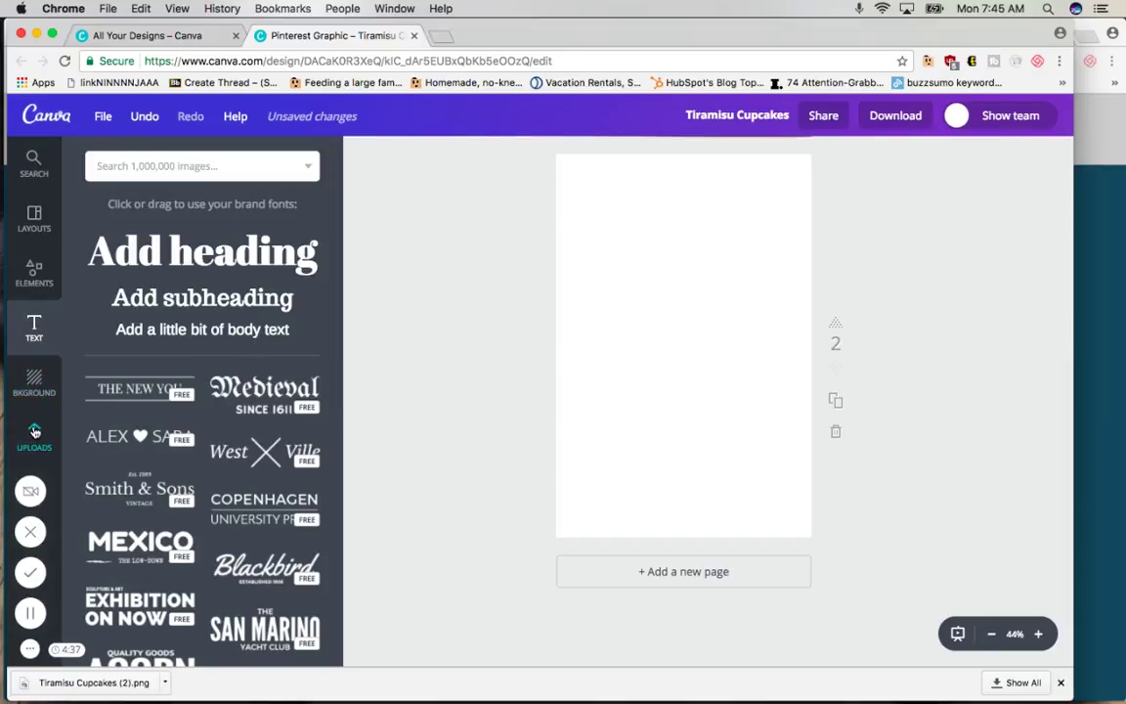
Search images for 'donut' and place the flag-topped stacked-donut photo on page 2.
{"action": "left_click", "coordinate": [152, 166]}
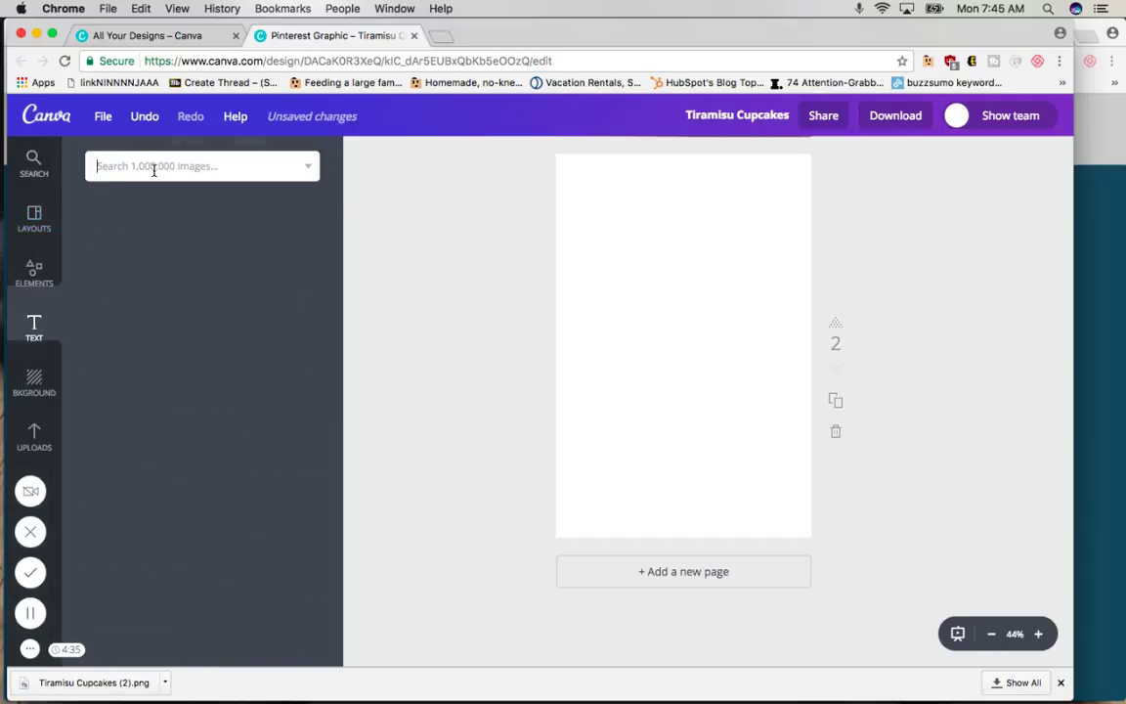
{"action": "type", "text": "do"}
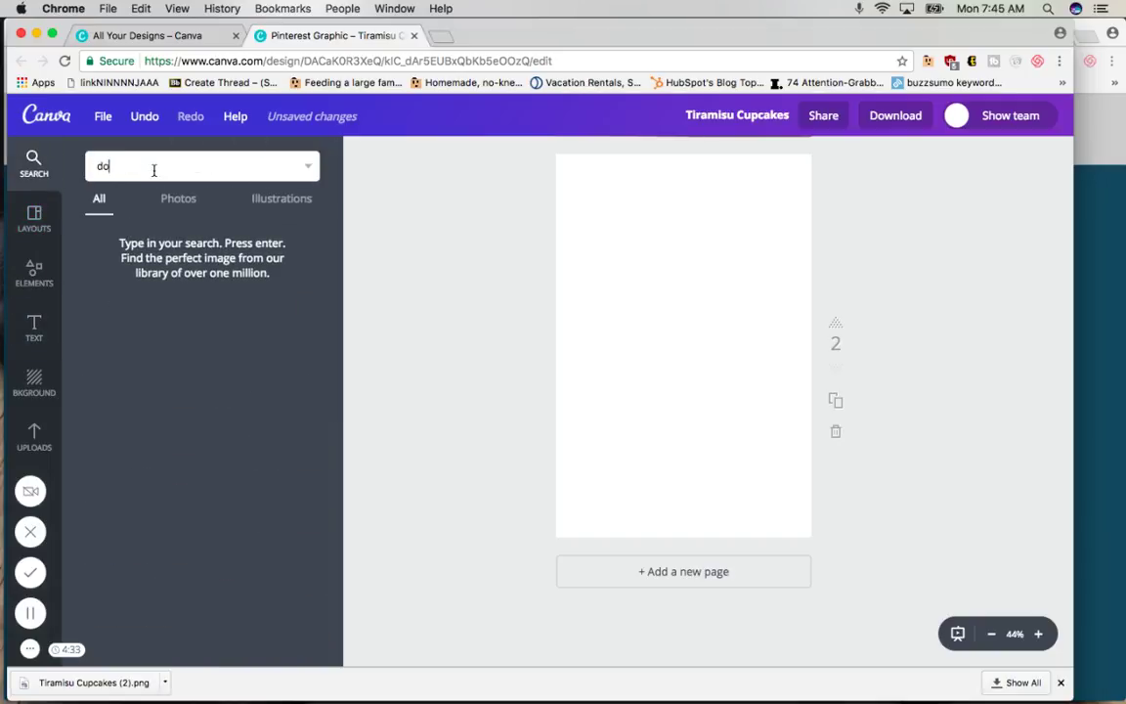
{"action": "type", "text": "nut"}
{"action": "key", "text": "Return"}
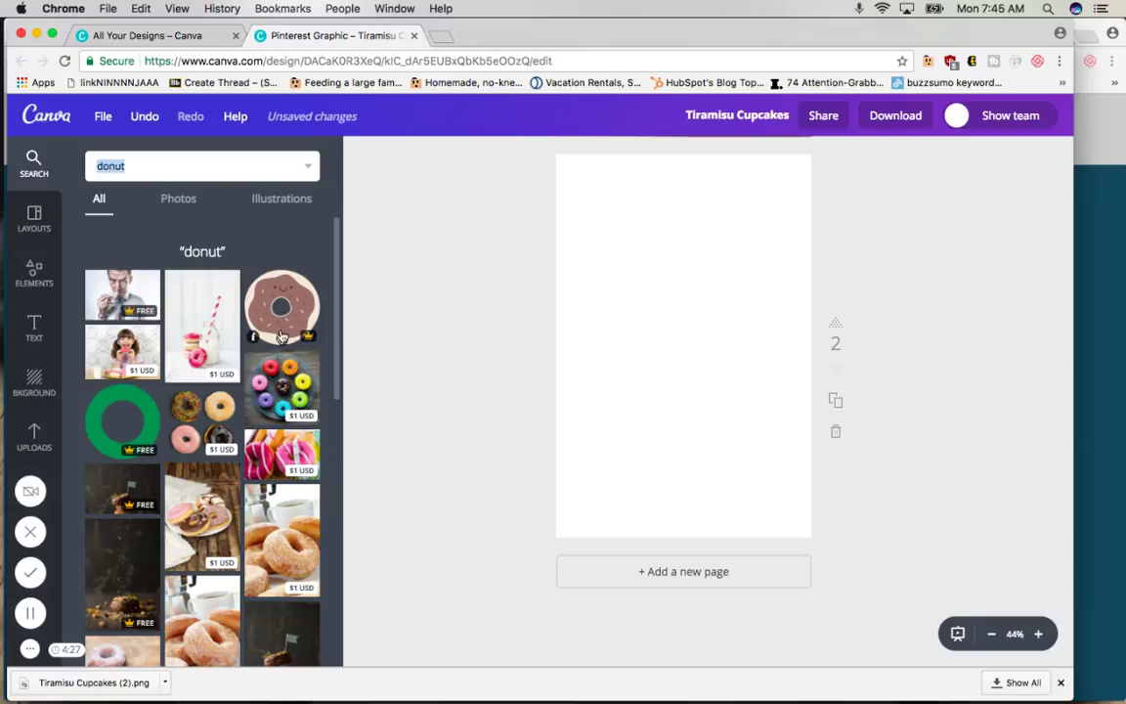
{"action": "scroll", "coordinate": [264, 460], "scroll_direction": "down", "scroll_amount": 3}
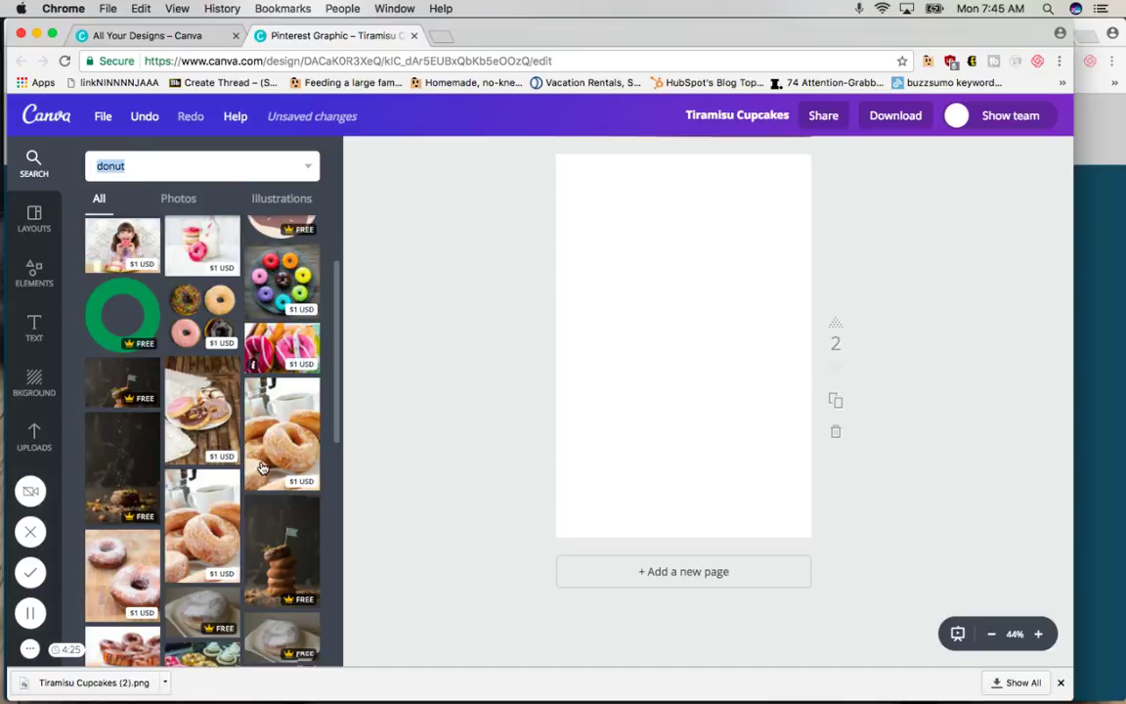
{"action": "scroll", "coordinate": [262, 468], "scroll_direction": "down", "scroll_amount": 1}
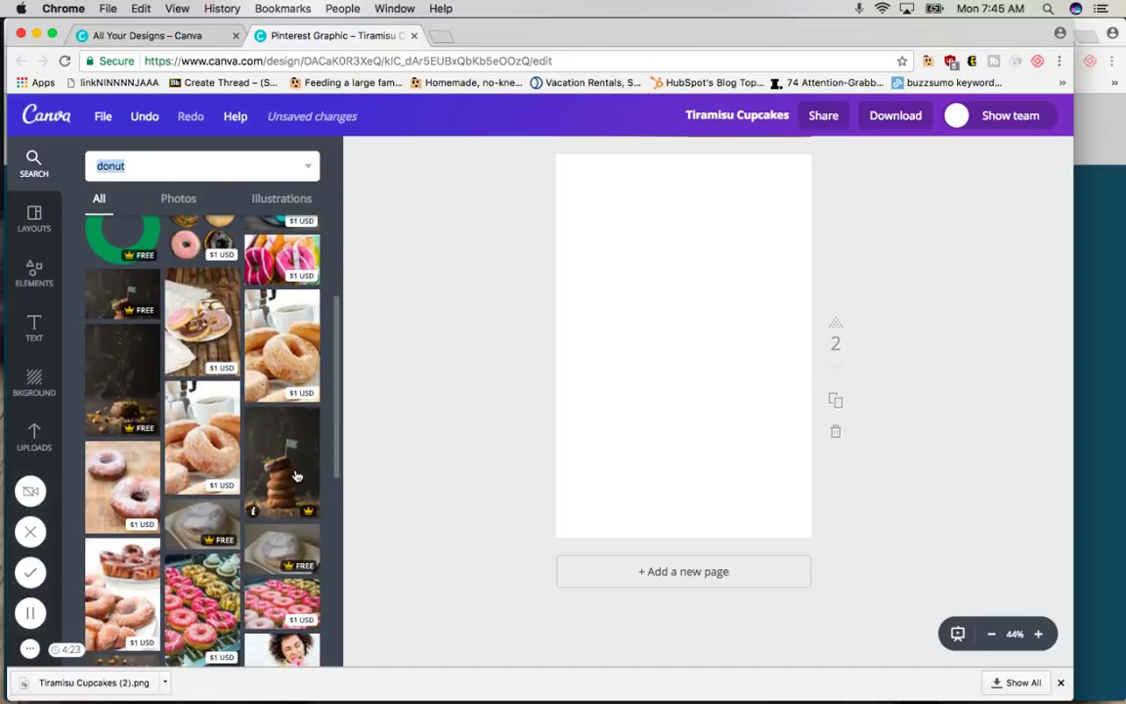
{"action": "left_click", "coordinate": [281, 474]}
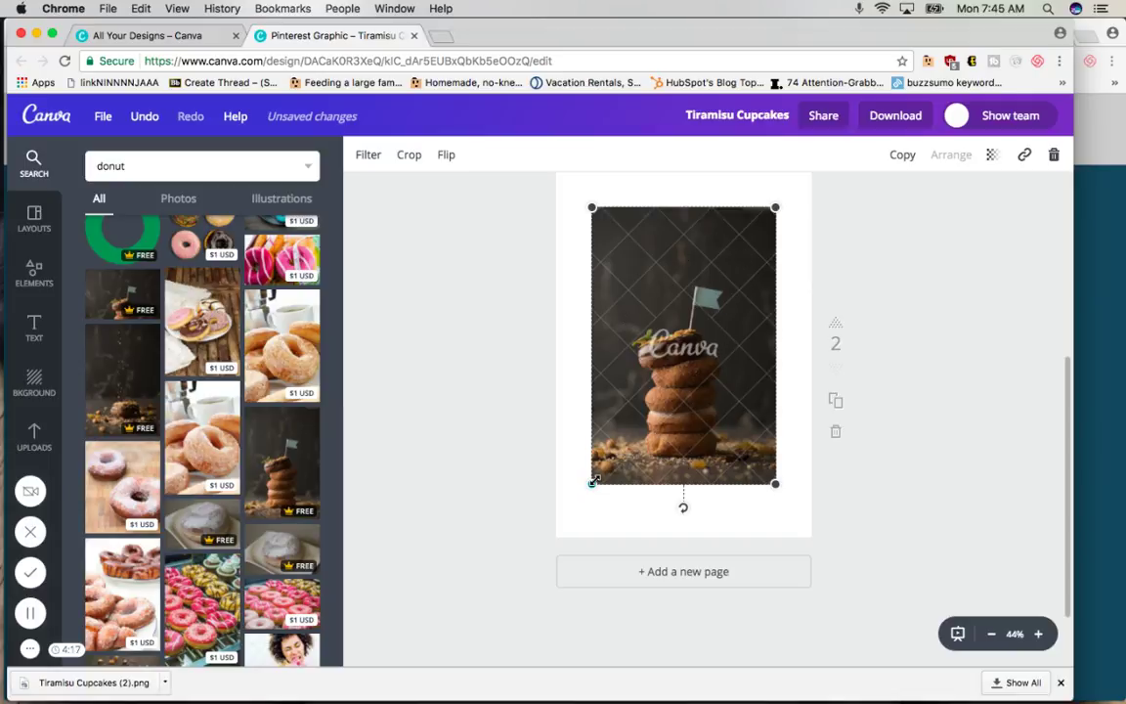
Stretch the stacked-donut photo by its corners to cover page 2, then deselect it.
{"action": "left_click_drag", "start_coordinate": [592, 482], "coordinate": [551, 547]}
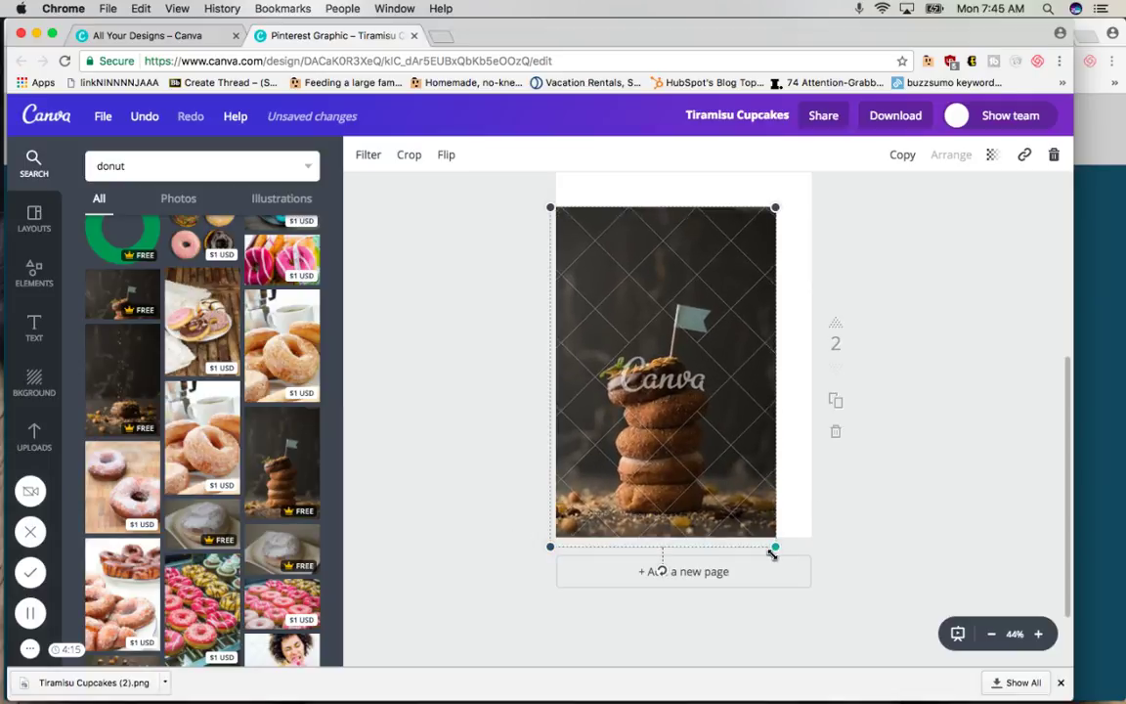
{"action": "left_click_drag", "start_coordinate": [772, 547], "coordinate": [809, 598]}
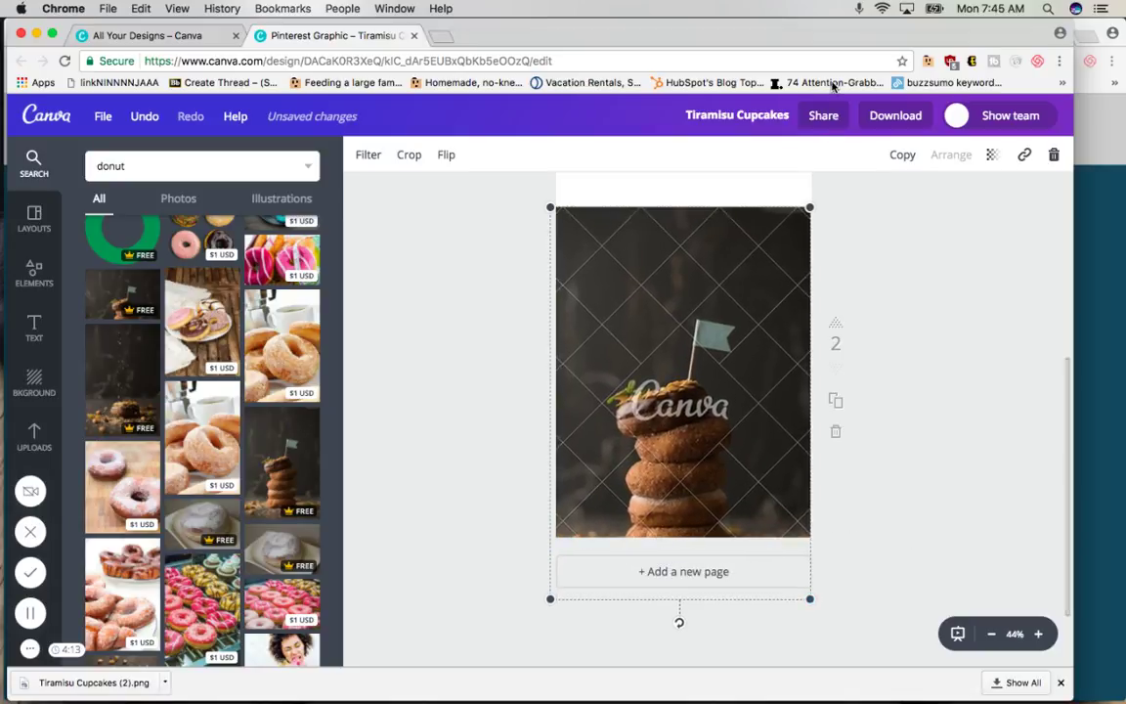
{"action": "left_click_drag", "start_coordinate": [807, 208], "coordinate": [851, 129]}
{"action": "left_click_drag", "start_coordinate": [762, 414], "coordinate": [747, 366]}
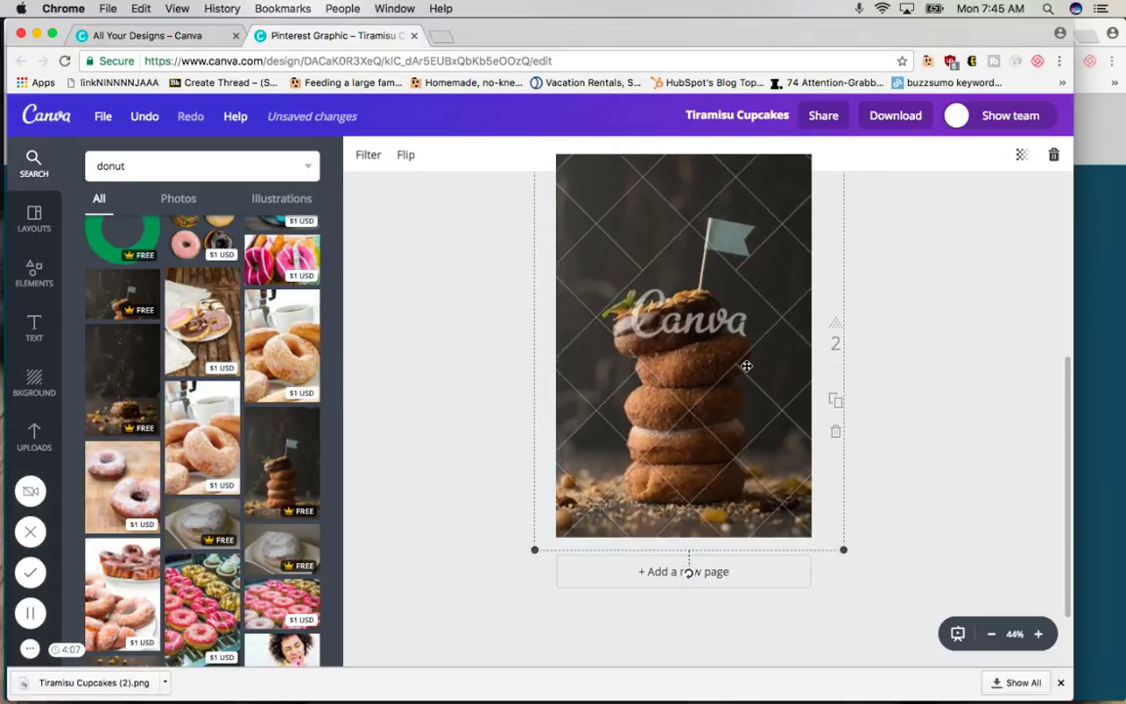
{"action": "left_click", "coordinate": [1004, 356]}
{"action": "scroll", "coordinate": [1004, 356], "scroll_direction": "up", "scroll_amount": 1}
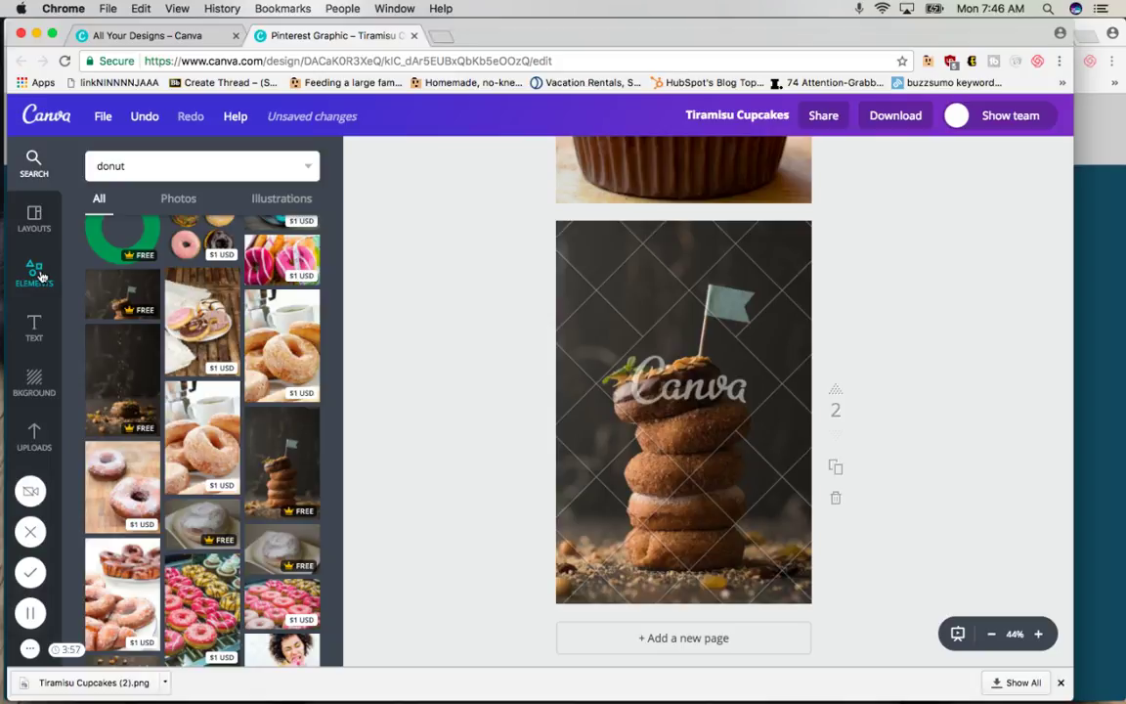
Add the blue ON POINT circle design from the Text styles onto page 2's donut photo.
{"action": "left_click", "coordinate": [33, 328]}
{"action": "scroll", "coordinate": [168, 427], "scroll_direction": "down", "scroll_amount": 5}
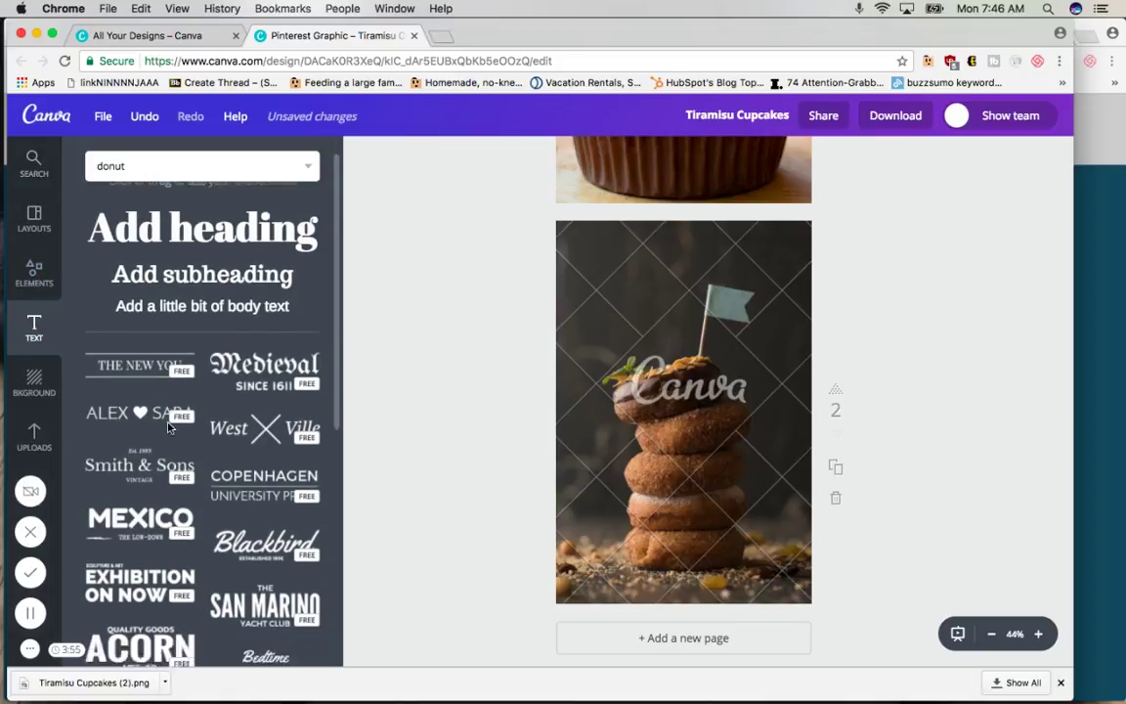
{"action": "scroll", "coordinate": [168, 427], "scroll_direction": "down", "scroll_amount": 7}
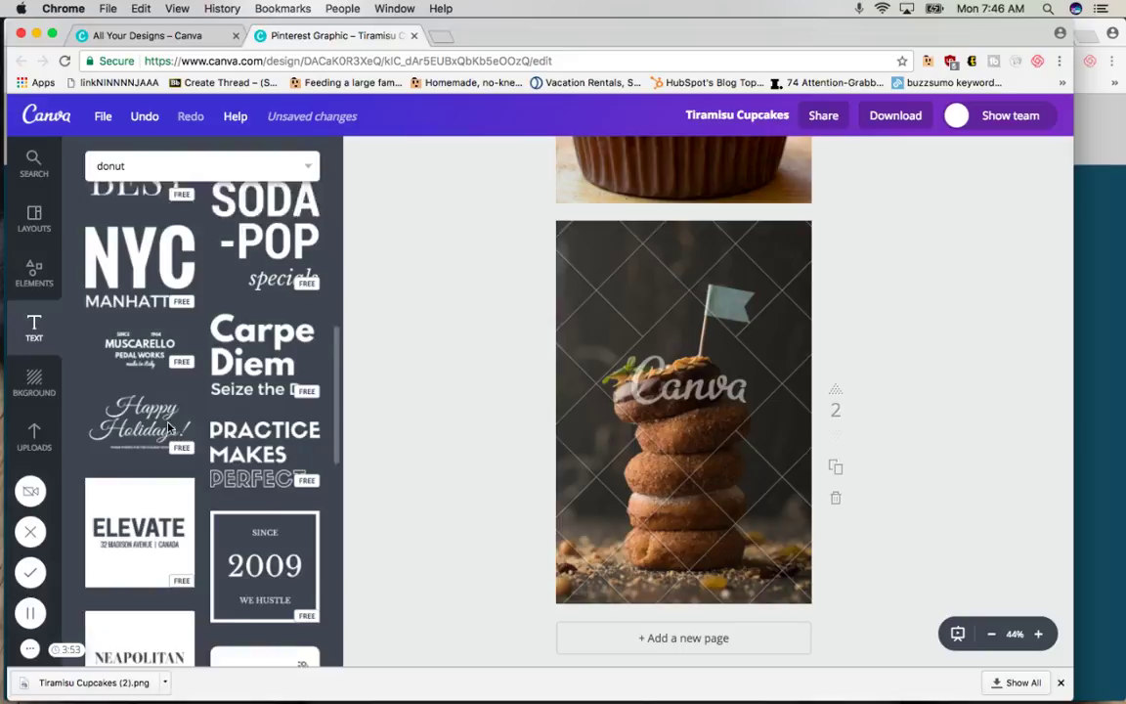
{"action": "scroll", "coordinate": [168, 427], "scroll_direction": "down", "scroll_amount": 7}
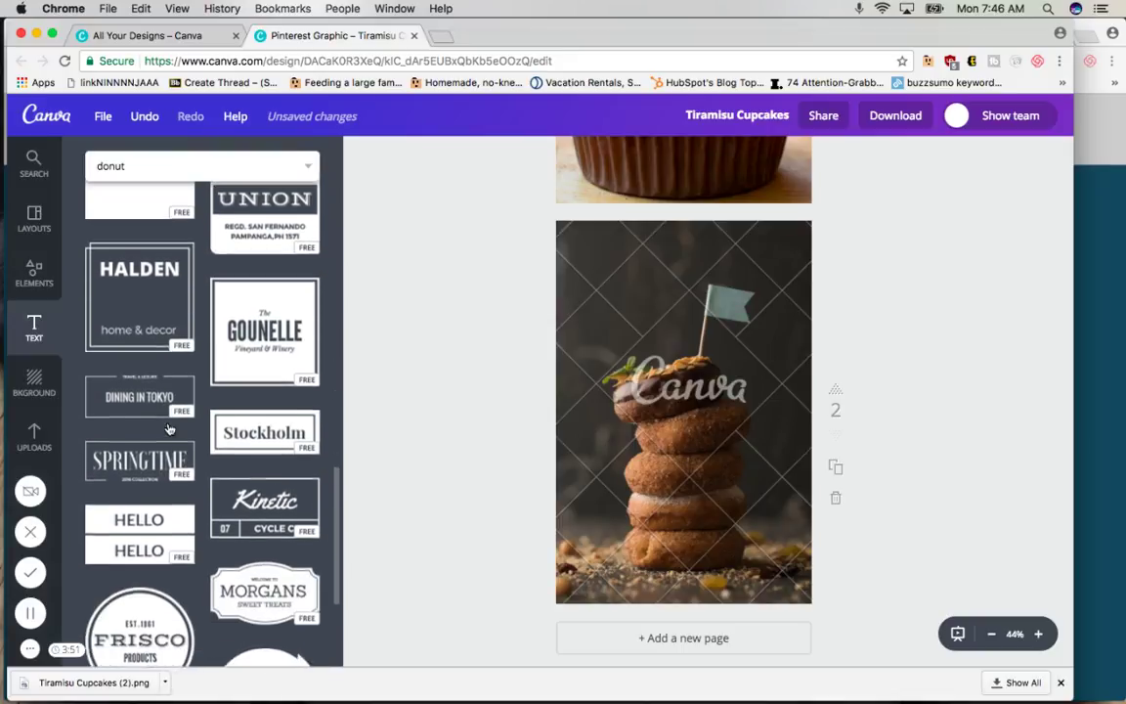
{"action": "scroll", "coordinate": [168, 427], "scroll_direction": "down", "scroll_amount": 2}
{"action": "scroll", "coordinate": [168, 427], "scroll_direction": "up", "scroll_amount": 3}
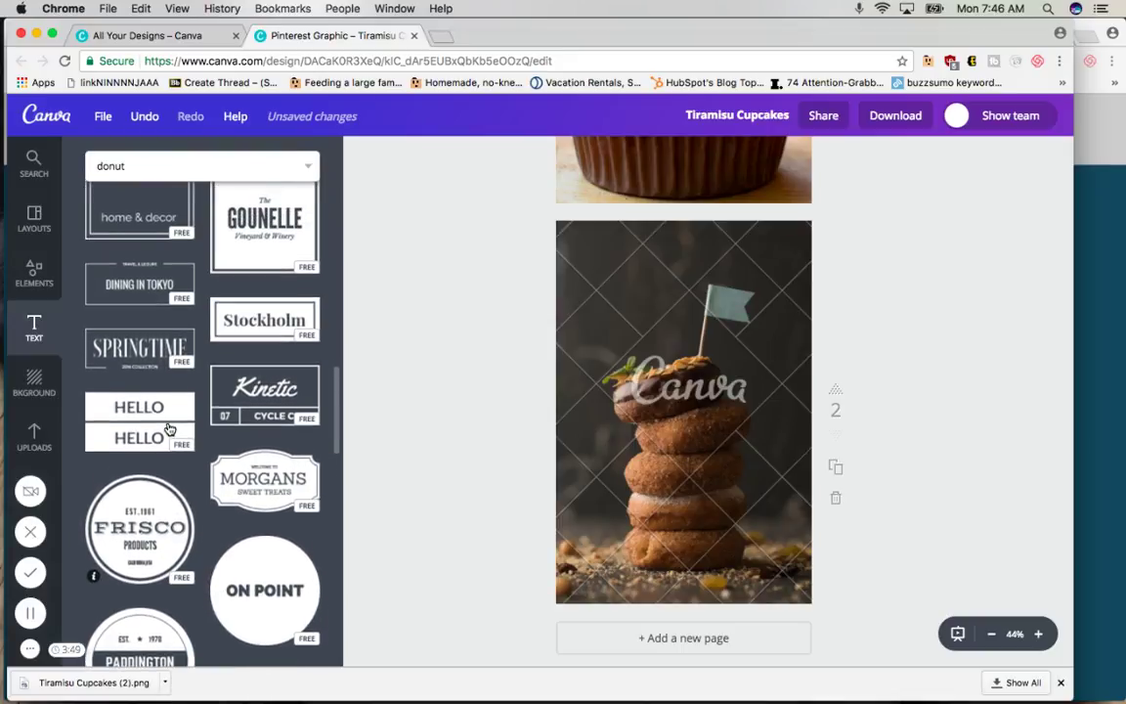
{"action": "scroll", "coordinate": [168, 427], "scroll_direction": "down", "scroll_amount": 1}
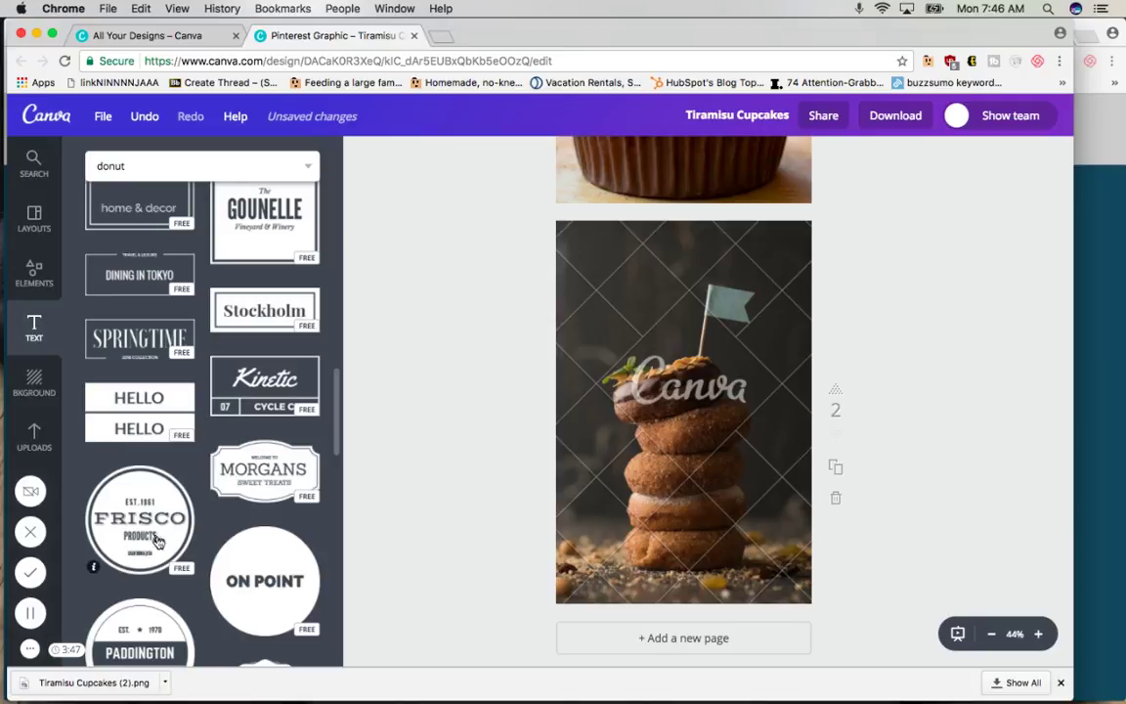
{"action": "left_click", "coordinate": [274, 590]}
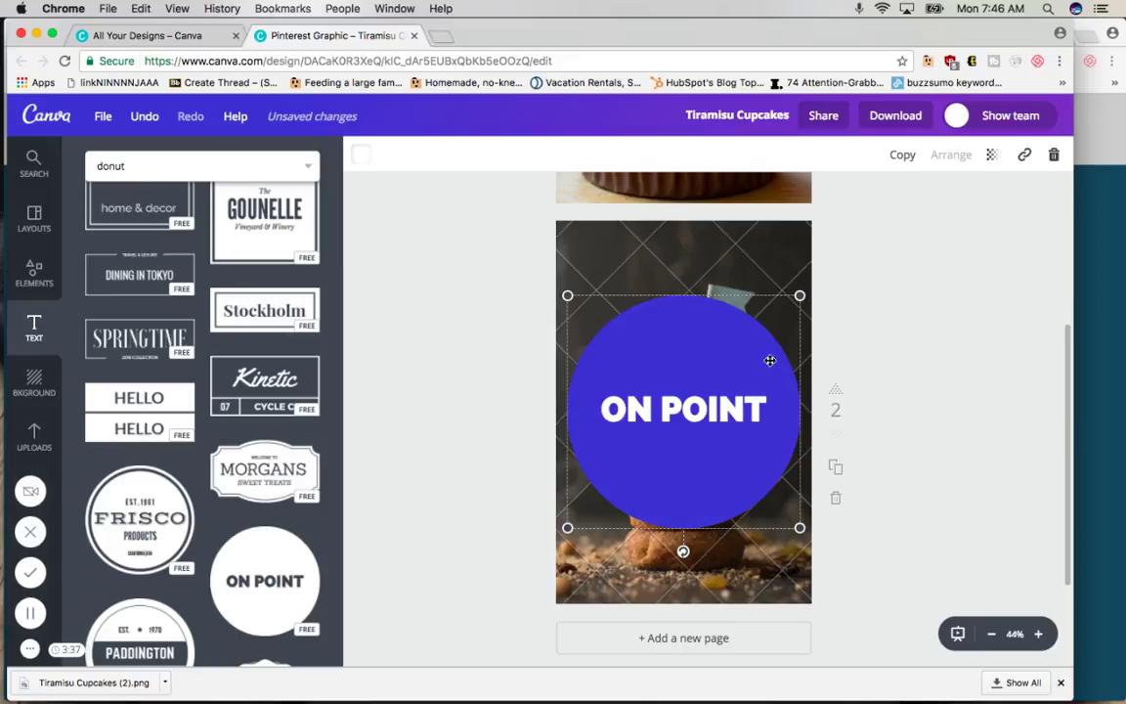
Set the circle's transparency to 60 and change its text to DONUTS in cyan.
{"action": "left_click", "coordinate": [991, 158]}
{"action": "left_click_drag", "start_coordinate": [965, 202], "coordinate": [914, 219]}
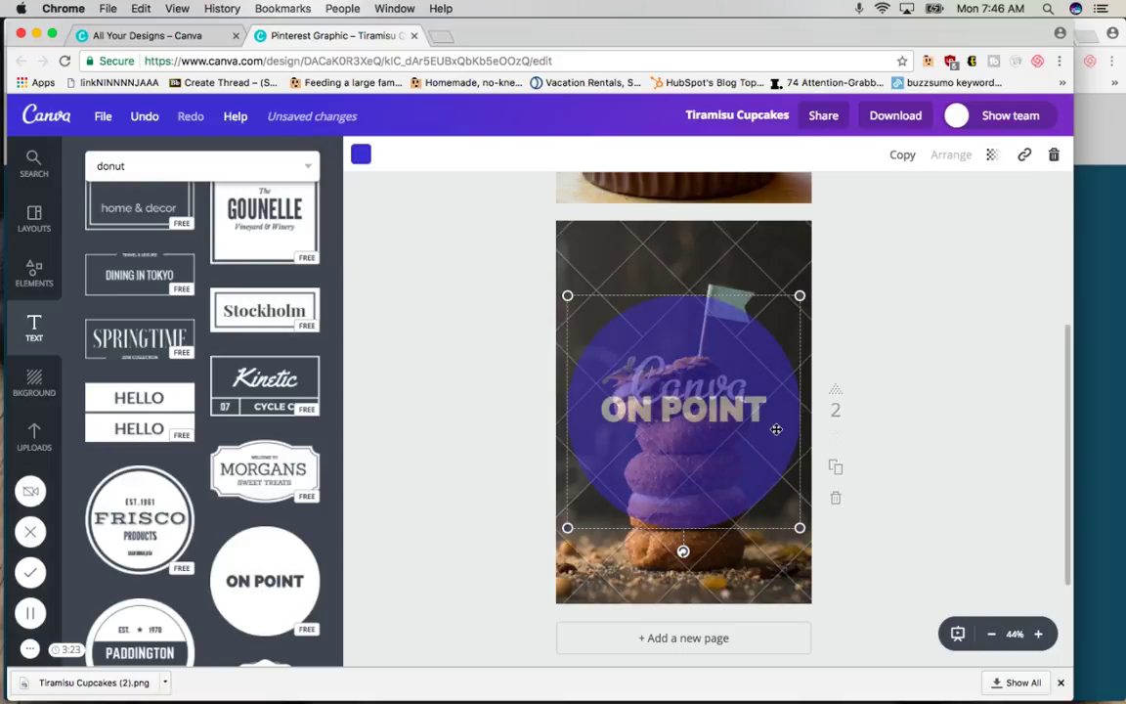
{"action": "double_click", "coordinate": [742, 406]}
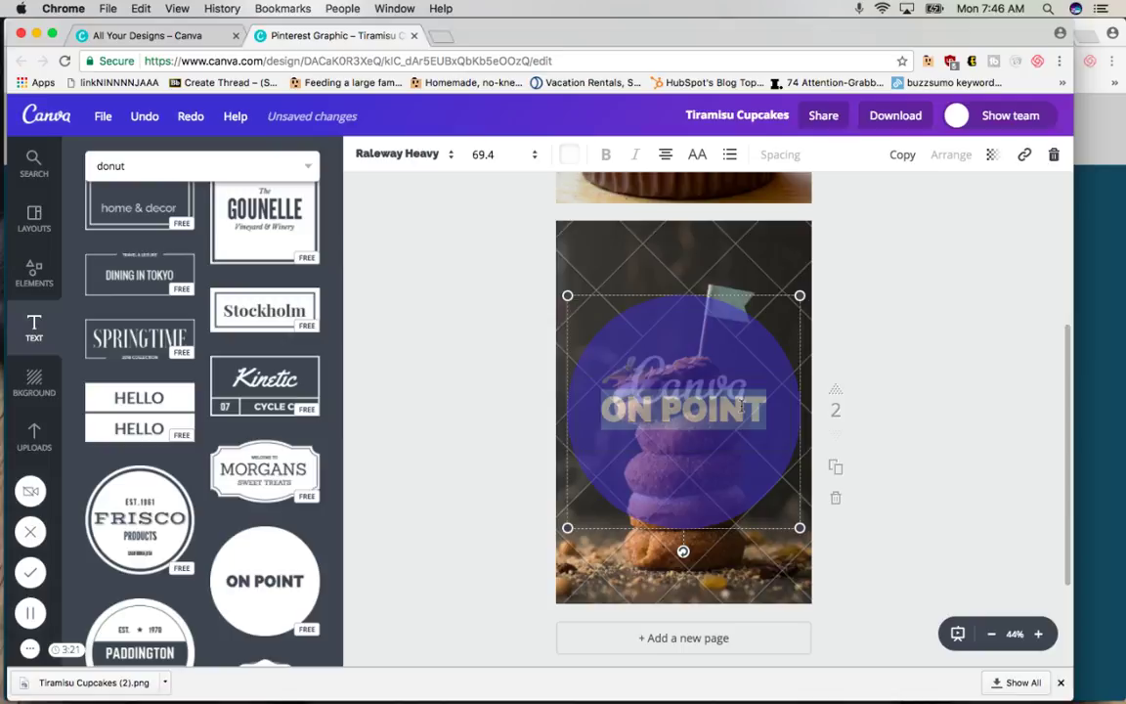
{"action": "type", "text": "DONUTS"}
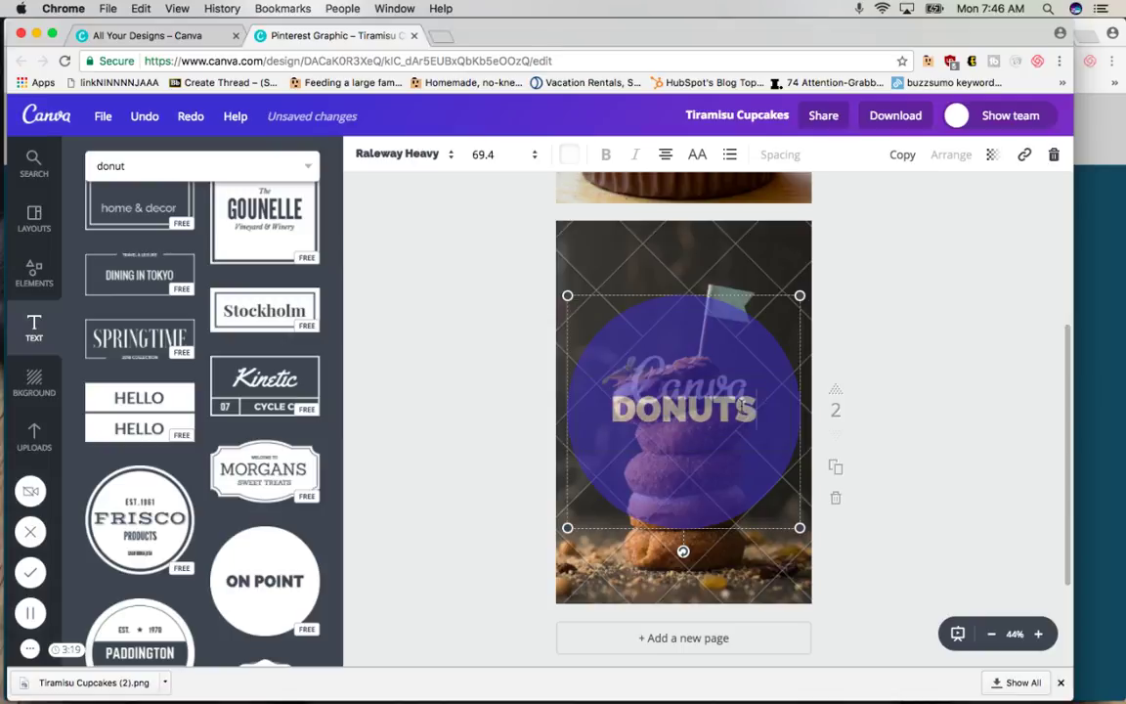
{"action": "left_click", "coordinate": [569, 155]}
{"action": "left_click", "coordinate": [644, 230]}
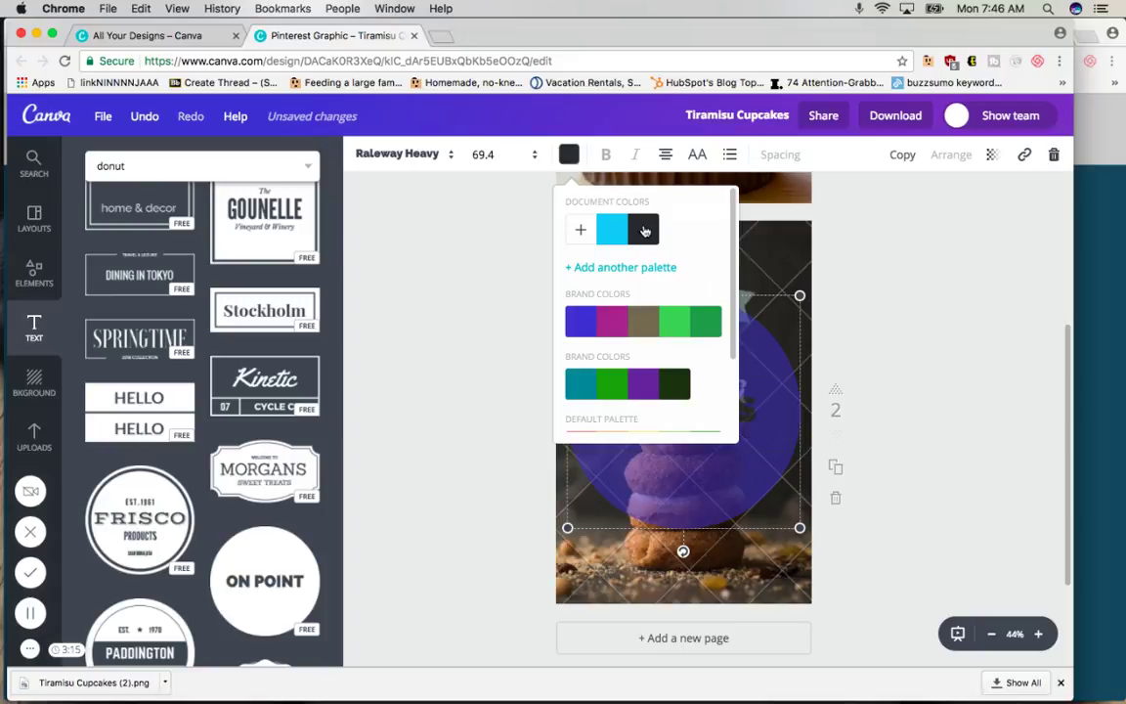
{"action": "left_click", "coordinate": [609, 230]}
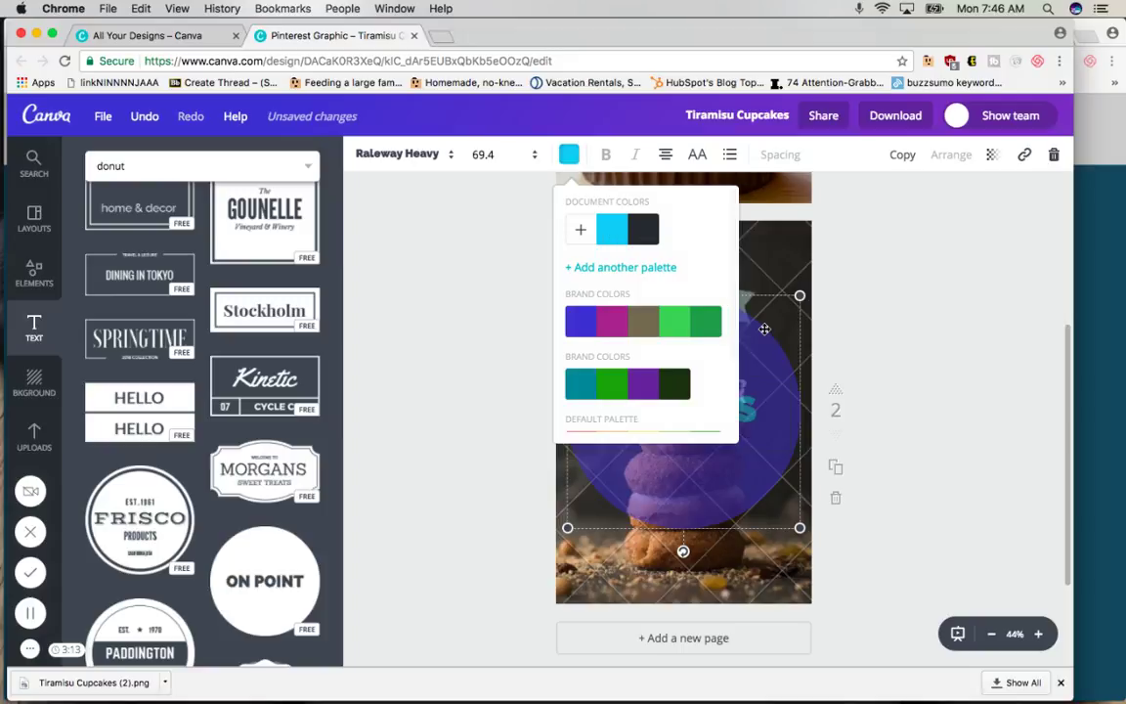
{"action": "left_click", "coordinate": [958, 434]}
Drag the DONUTS circle up, then off the left side of the page.
{"action": "left_click", "coordinate": [953, 486]}
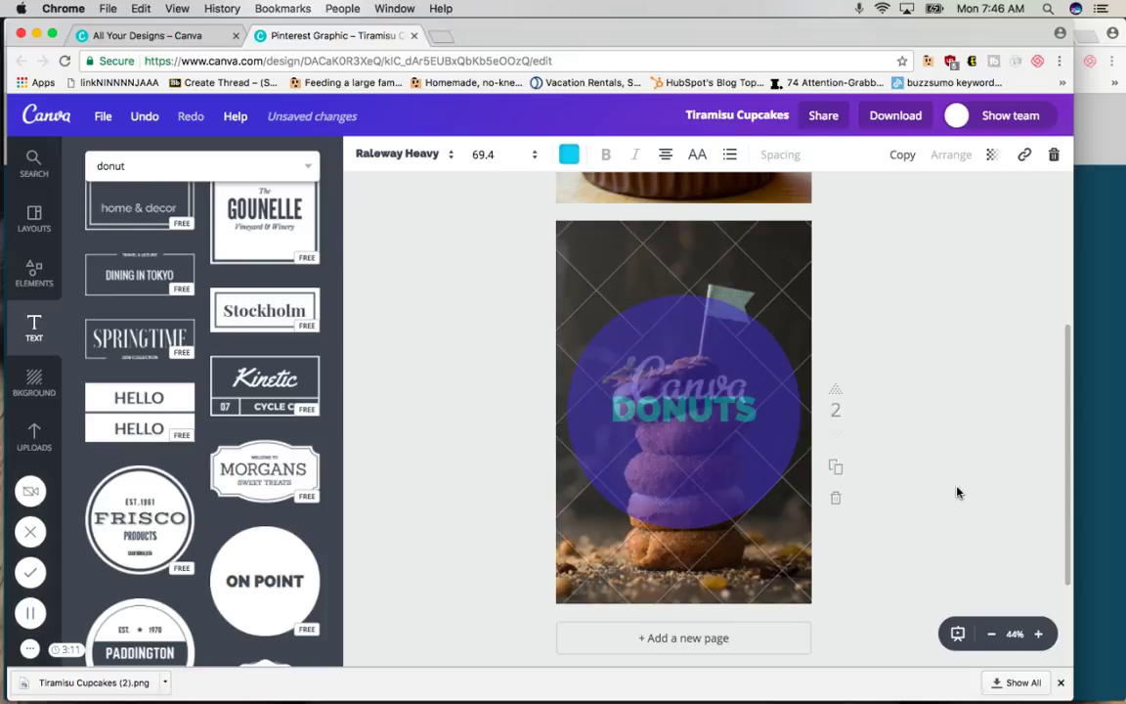
{"action": "left_click_drag", "start_coordinate": [745, 469], "coordinate": [739, 364]}
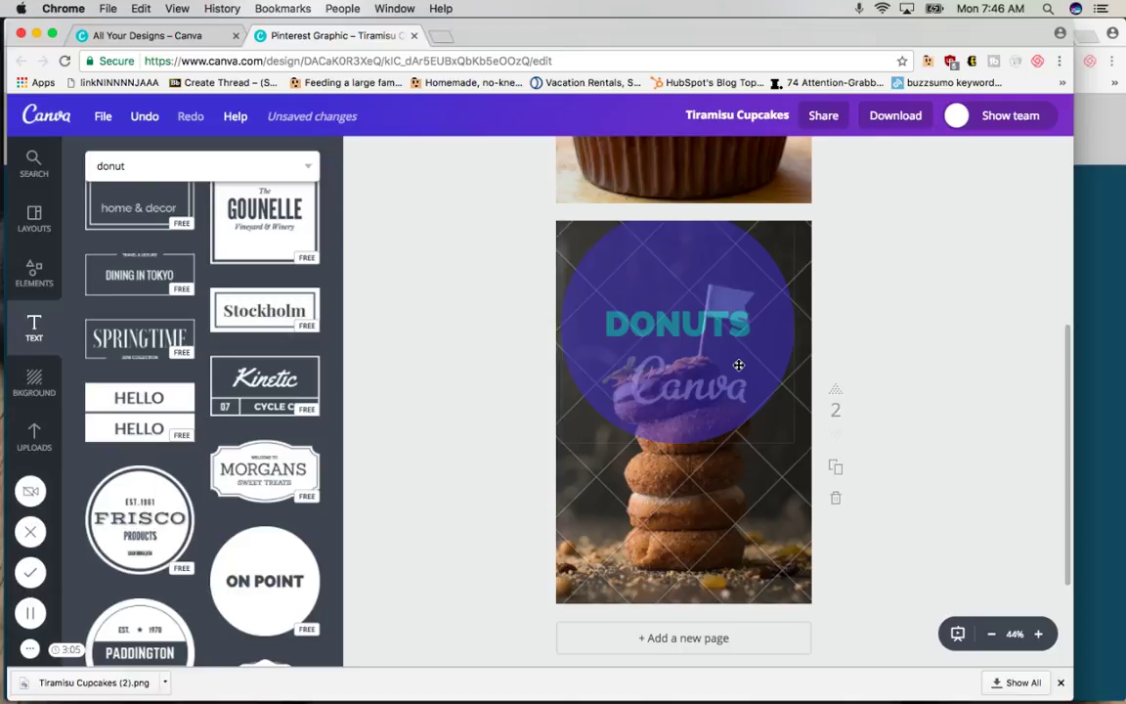
{"action": "left_click_drag", "start_coordinate": [739, 365], "coordinate": [437, 355]}
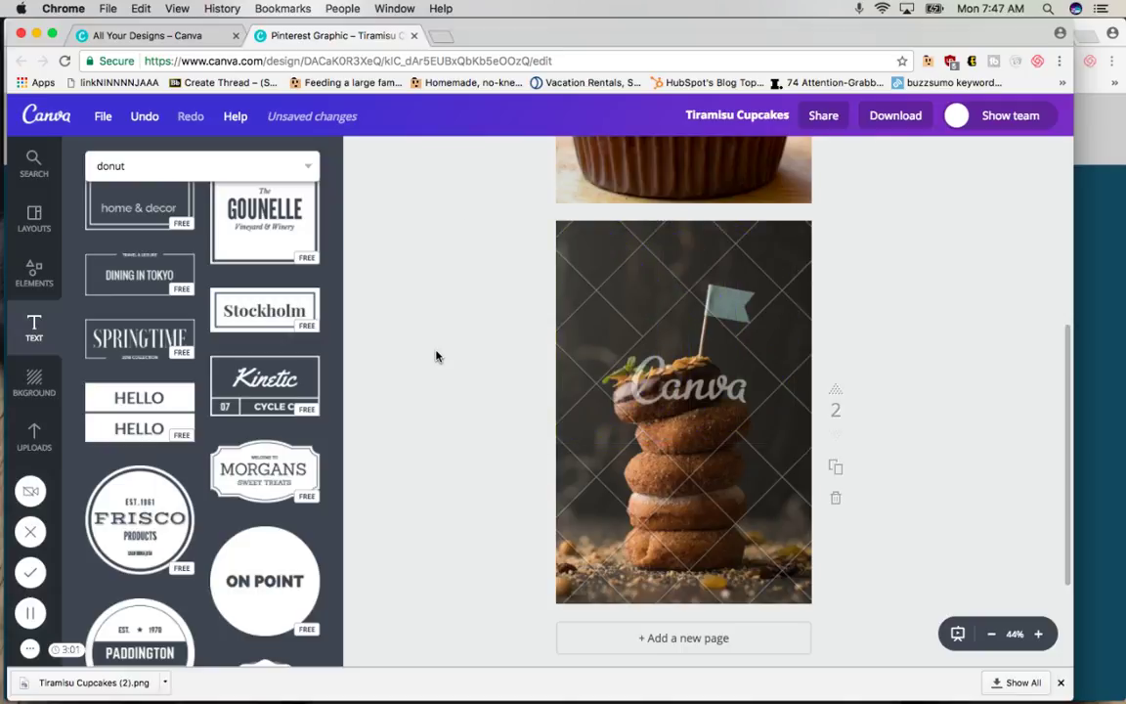
Add a body text box with the website address and colour it cyan.
{"action": "scroll", "coordinate": [237, 310], "scroll_direction": "up", "scroll_amount": 10}
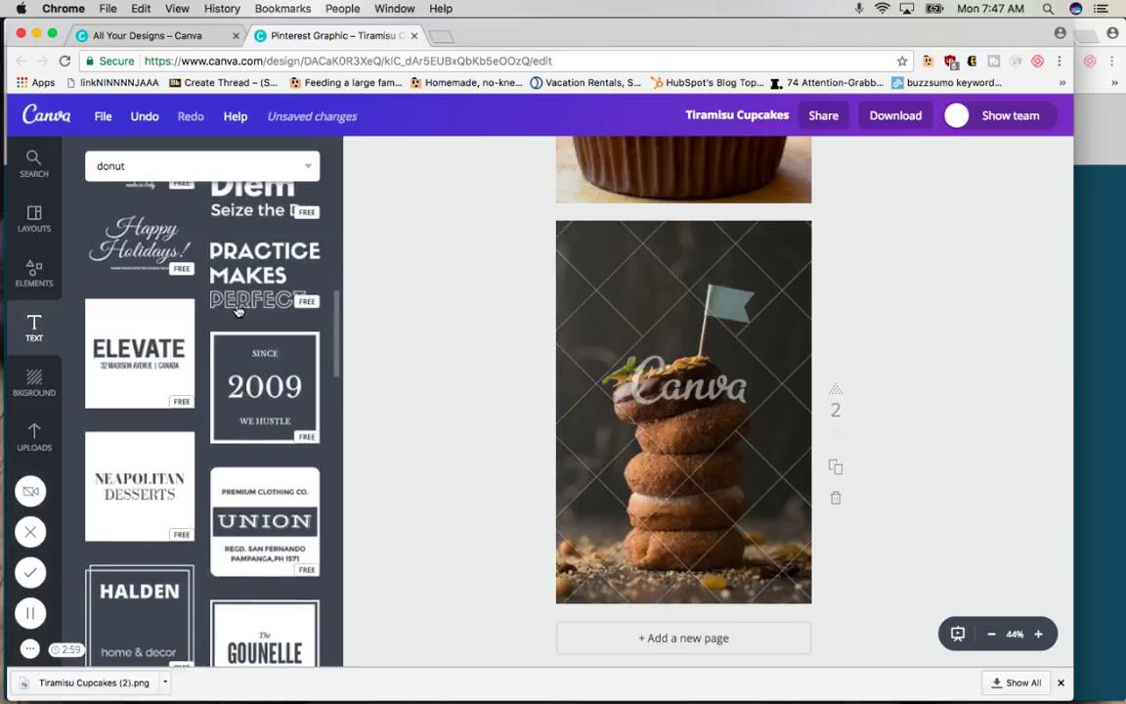
{"action": "scroll", "coordinate": [237, 310], "scroll_direction": "up", "scroll_amount": 10}
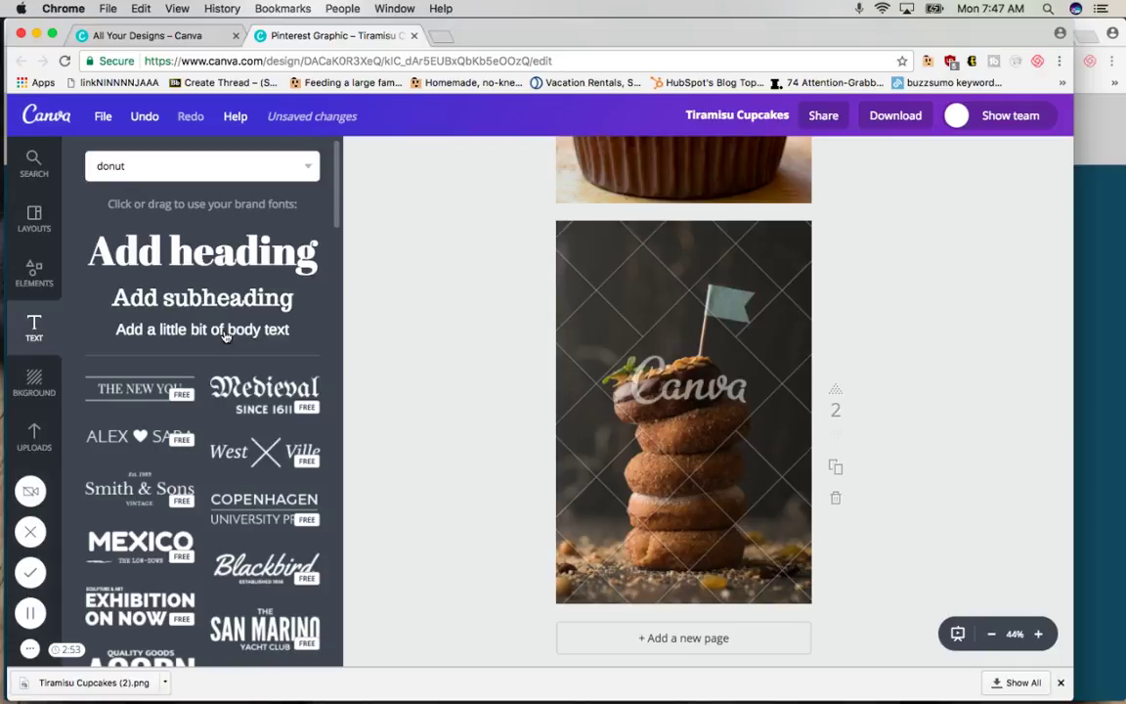
{"action": "left_click", "coordinate": [225, 332]}
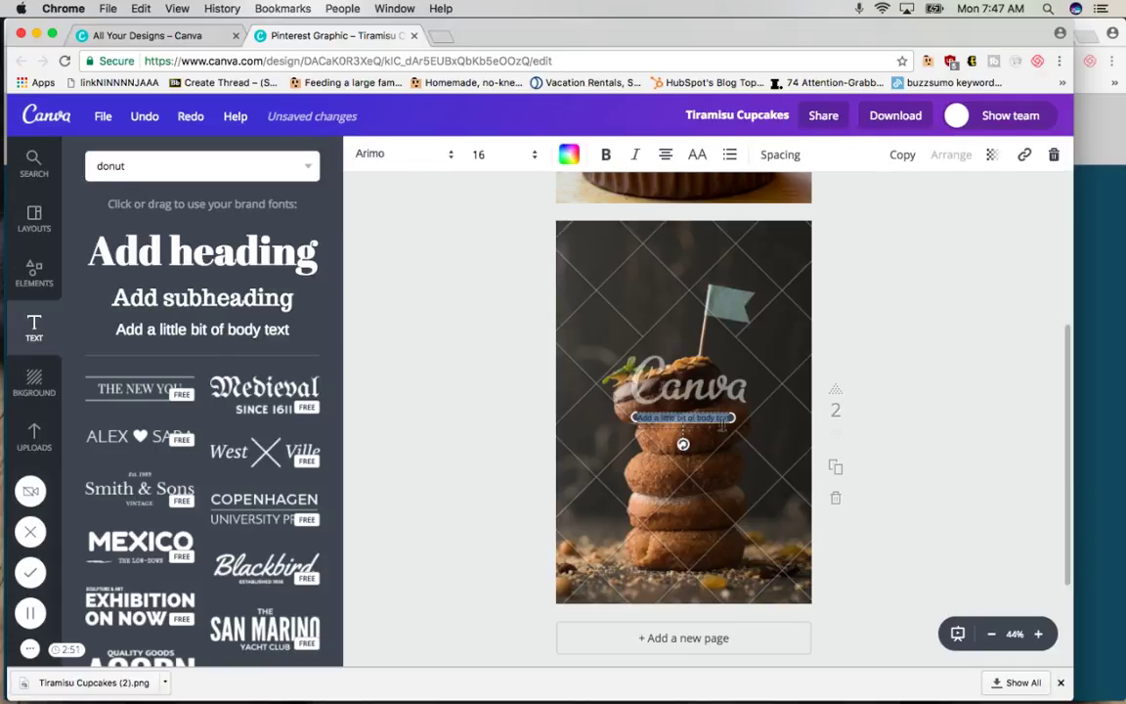
{"action": "key", "text": "BackSpace"}
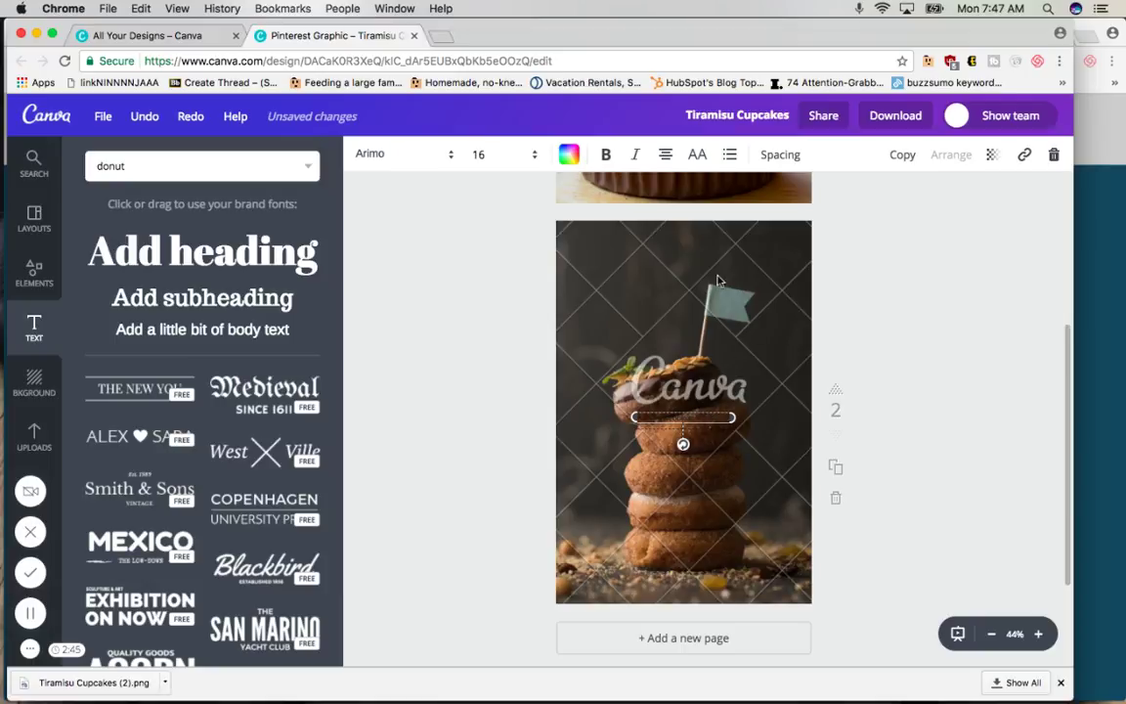
{"action": "left_click", "coordinate": [568, 154]}
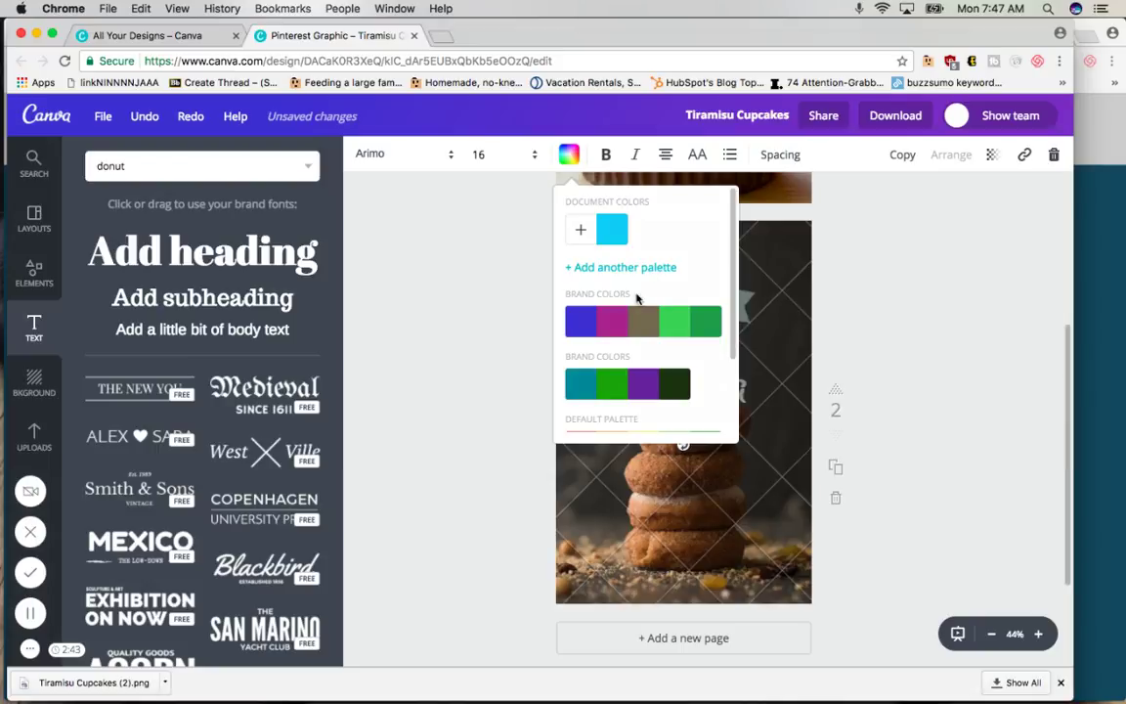
{"action": "left_click", "coordinate": [616, 240]}
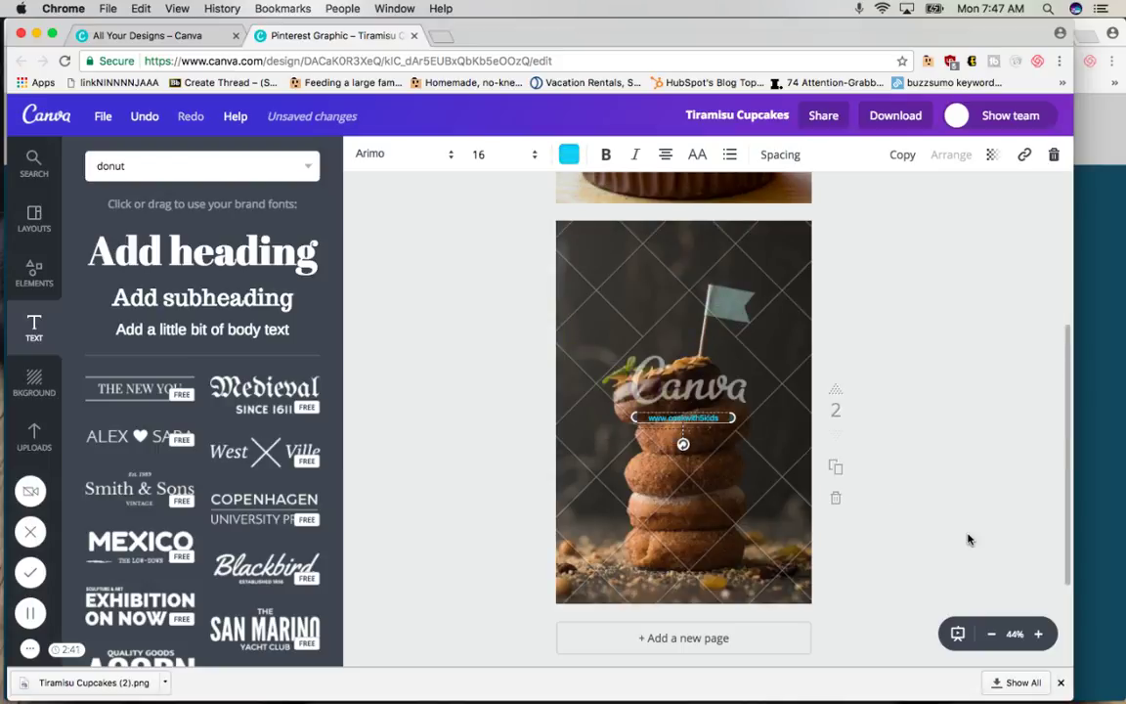
Position the cyan website text in the photo's bottom-right corner as a watermark.
{"action": "left_click", "coordinate": [843, 455]}
{"action": "left_click_drag", "start_coordinate": [694, 420], "coordinate": [785, 593]}
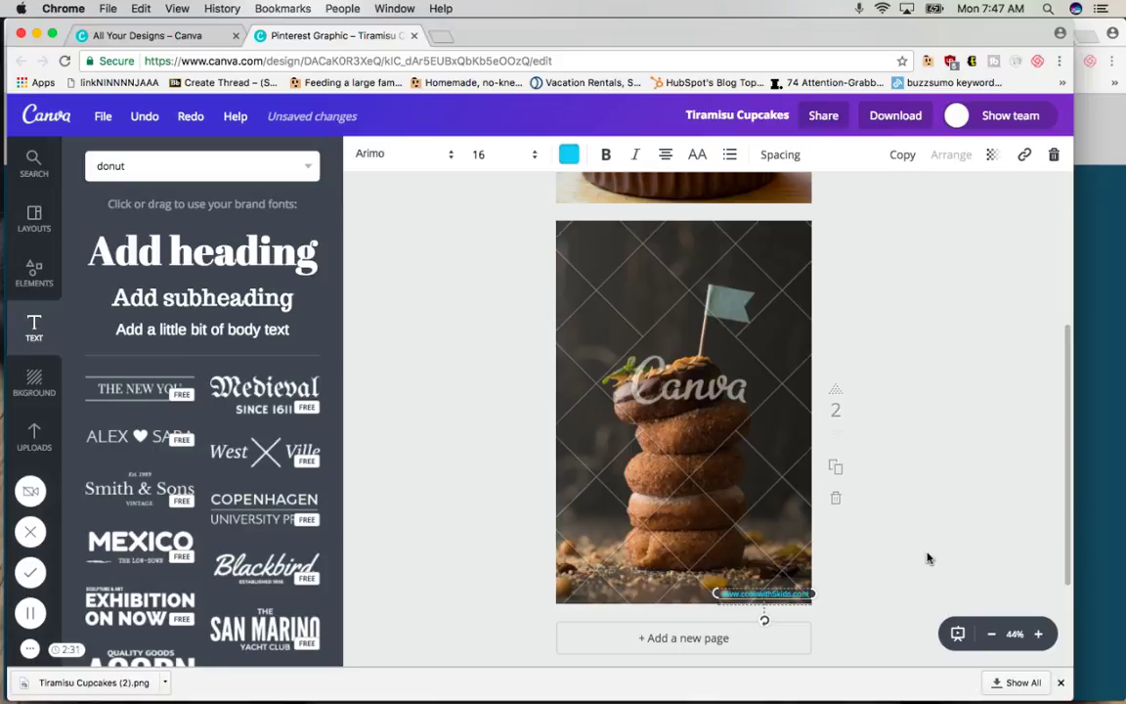
{"action": "left_click", "coordinate": [893, 556]}
{"action": "mouse_move", "coordinate": [783, 596]}
{"action": "left_mouse_down"}
{"action": "mouse_move", "coordinate": [532, 591]}
{"action": "mouse_move", "coordinate": [772, 596]}
{"action": "left_mouse_up"}
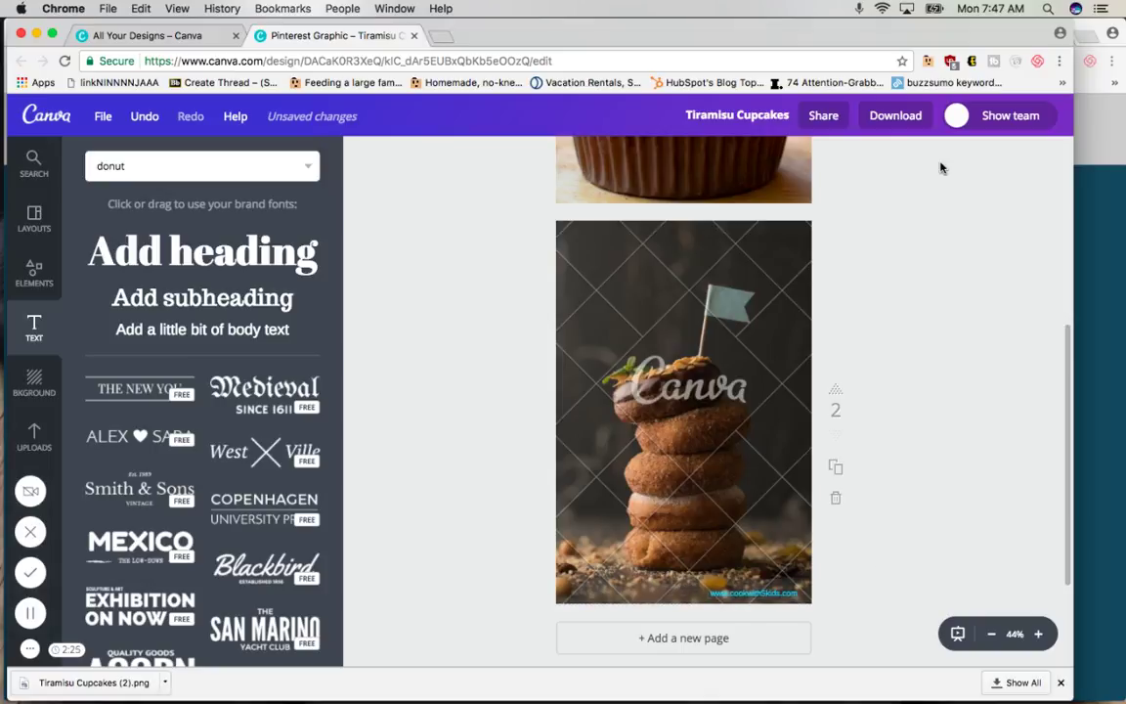
{"action": "left_click", "coordinate": [905, 115]}
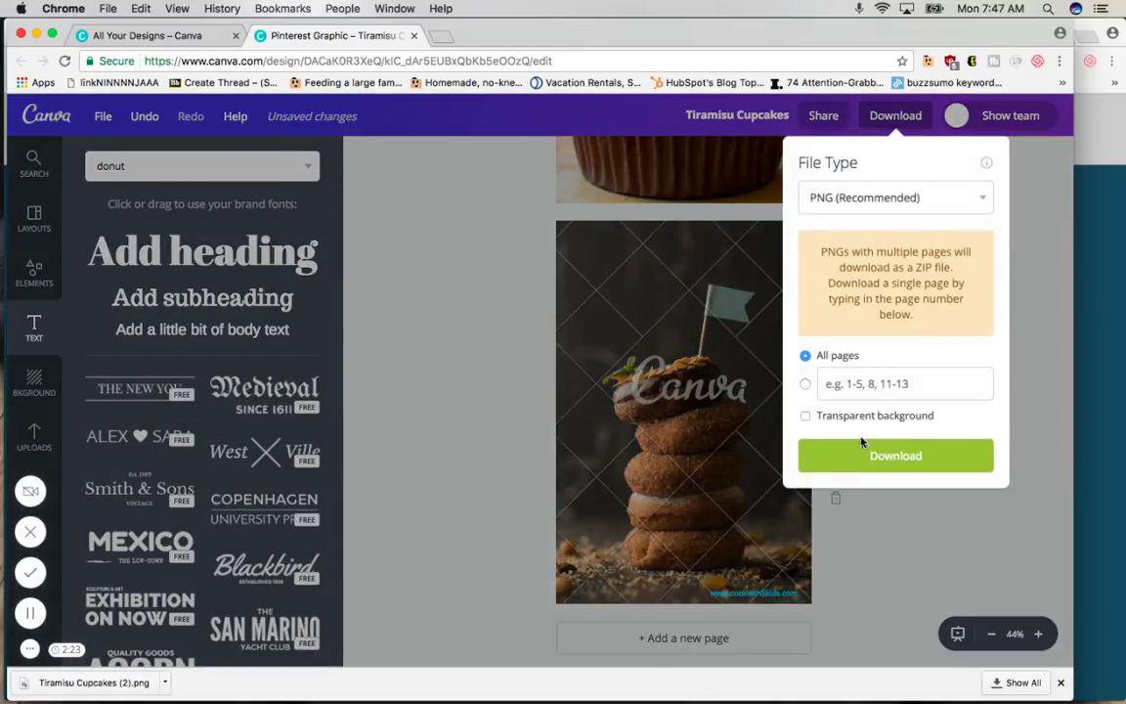
{"action": "left_click", "coordinate": [1038, 299]}
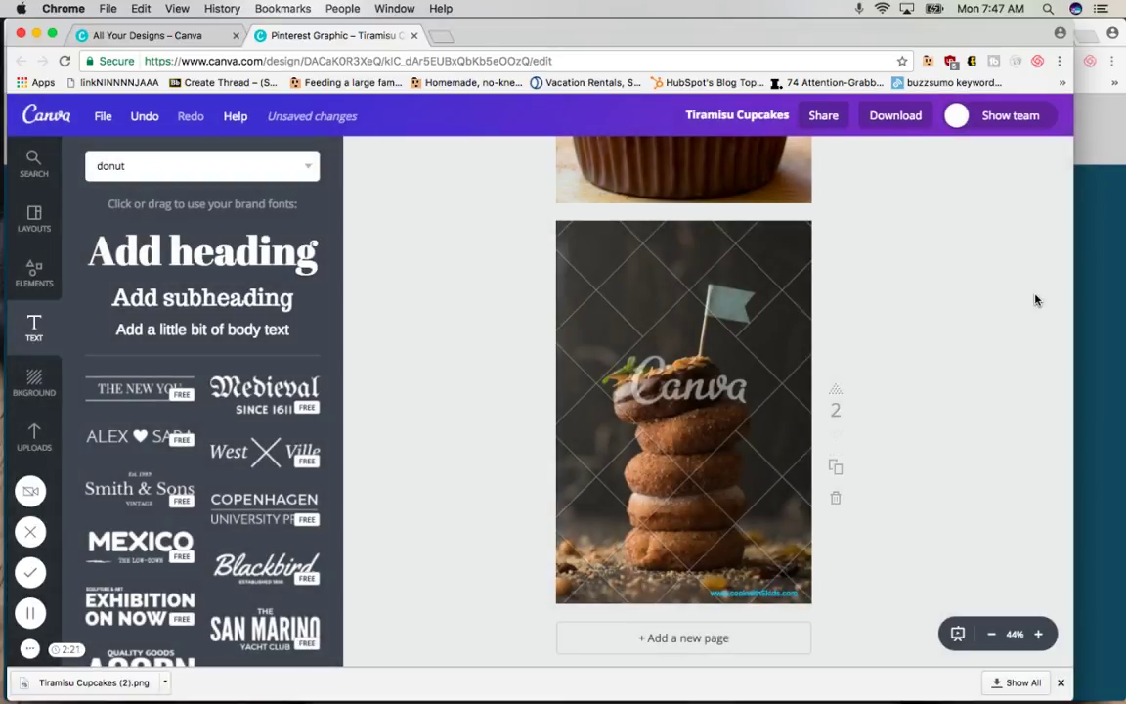